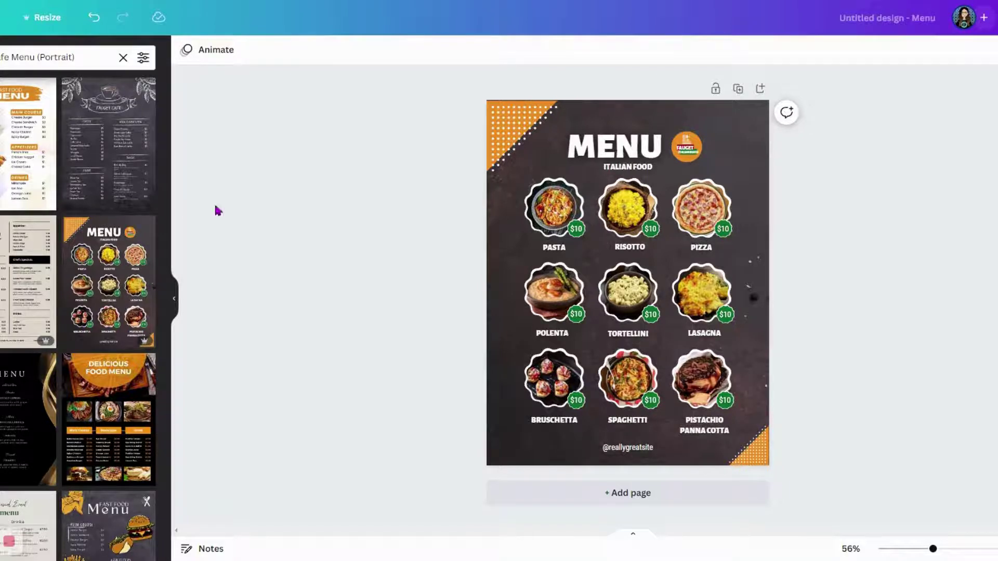
- Try the white handwritten-title Menu template and the Borcelle Cafe sandwich template on the first page
scroll(78, 358, "down", 6)
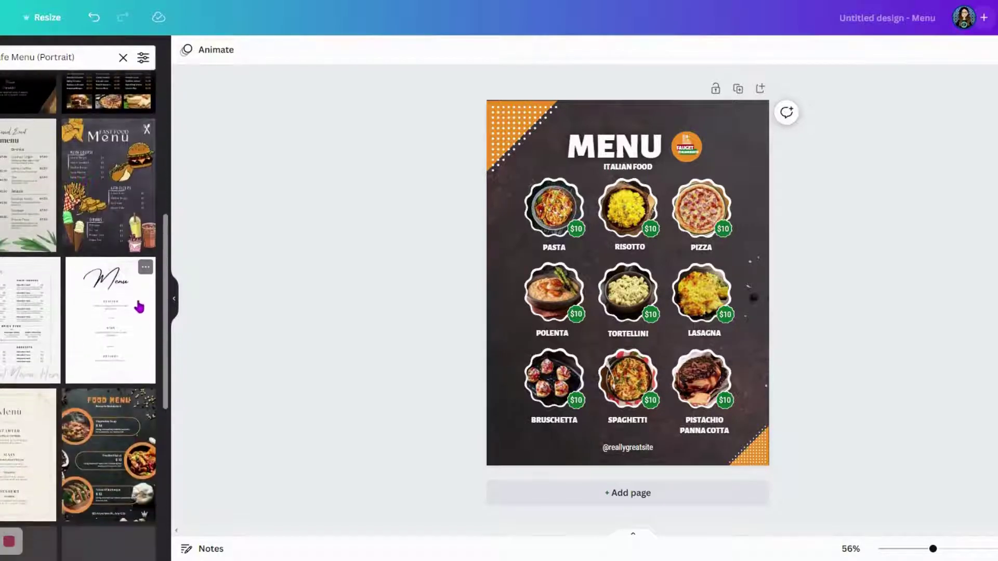
left_click(80, 306)
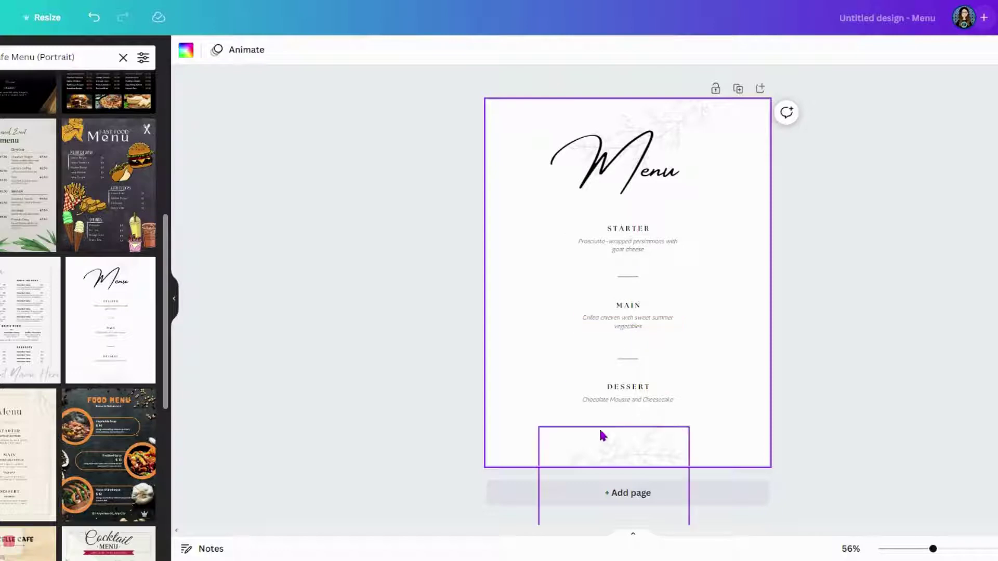
scroll(65, 366, "down", 2)
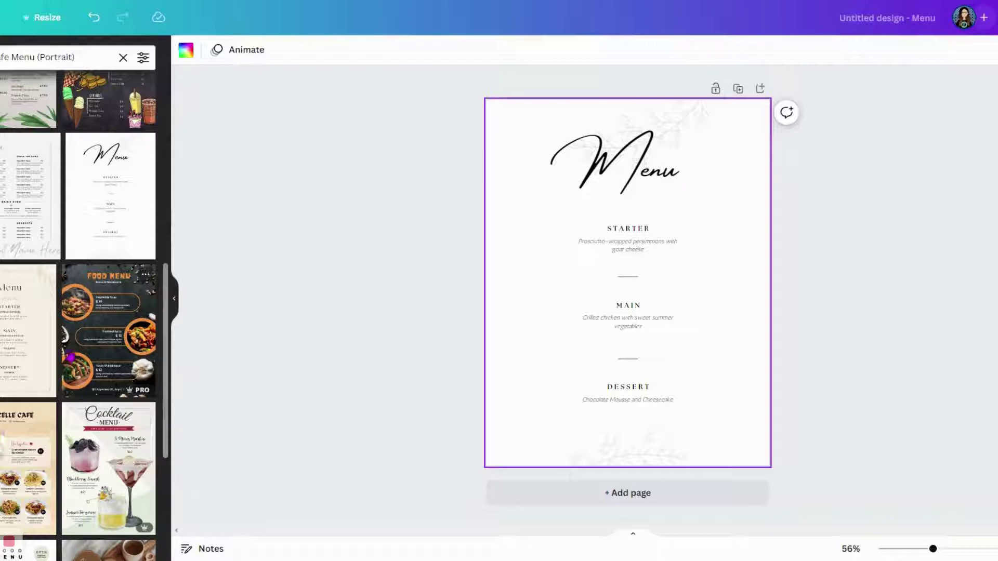
scroll(86, 347, "down", 3)
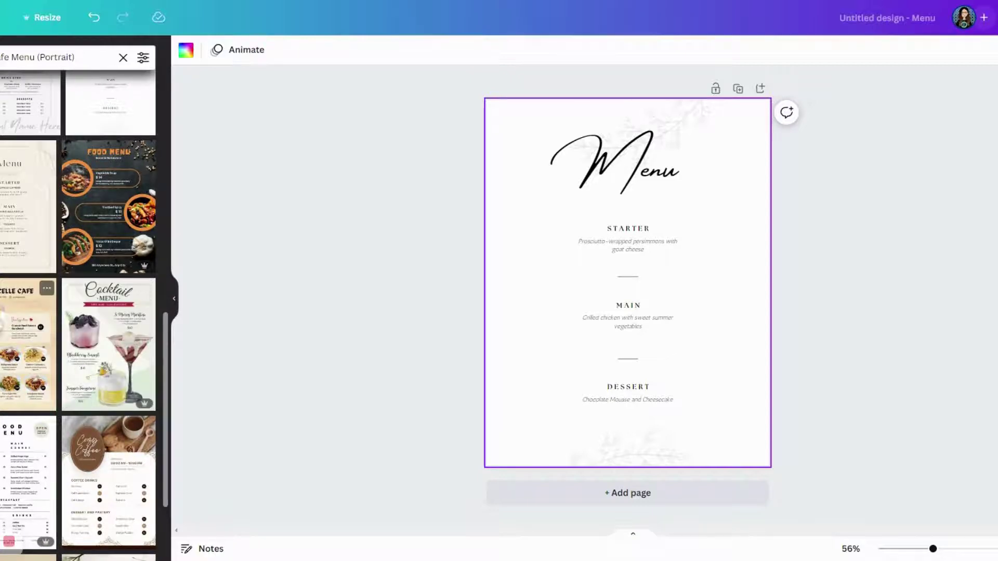
left_click(29, 343)
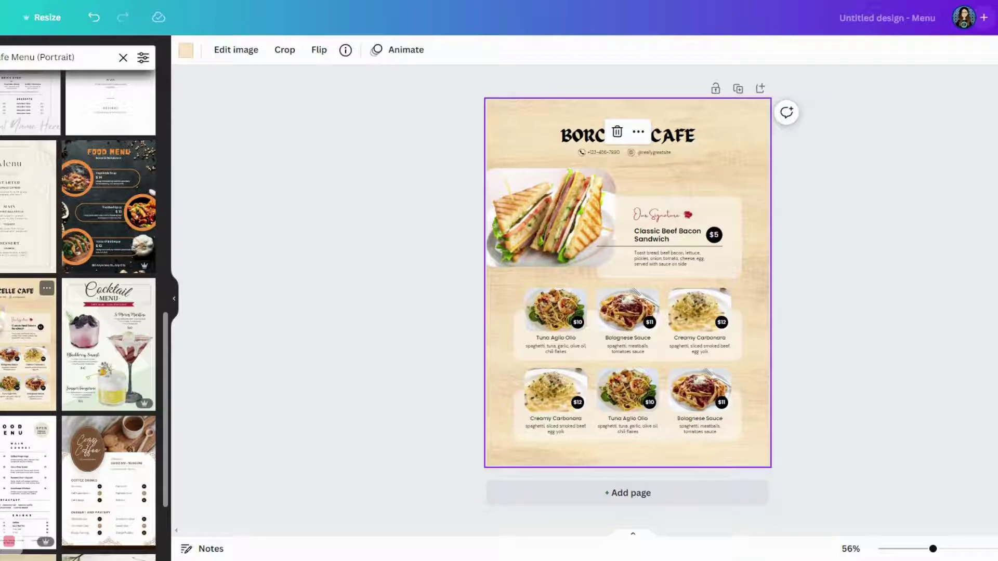
- Apply the green illustrated Menu template with the Salad, Soup and Berry Bagel items to the first page
scroll(45, 465, "down", 3)
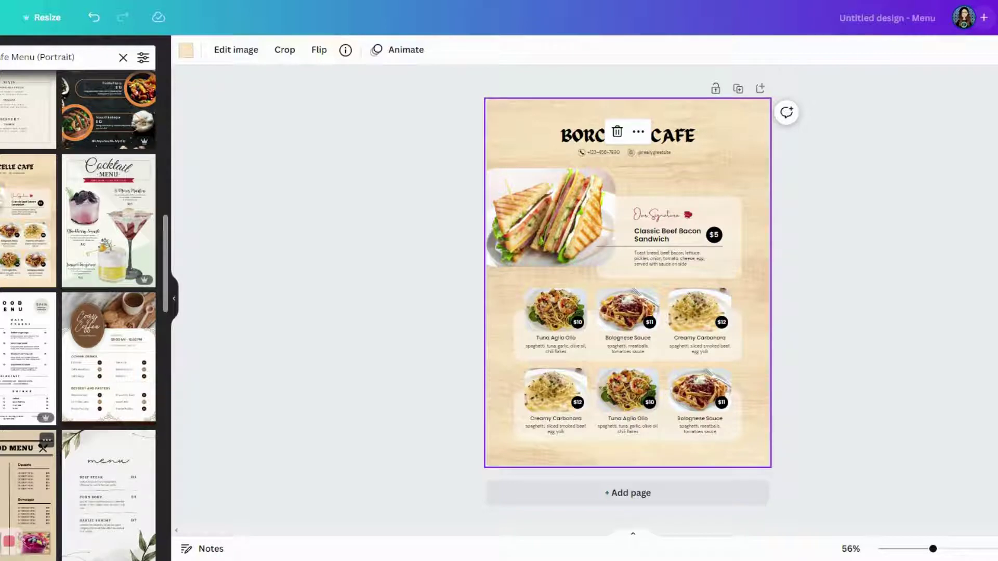
scroll(50, 452, "down", 3)
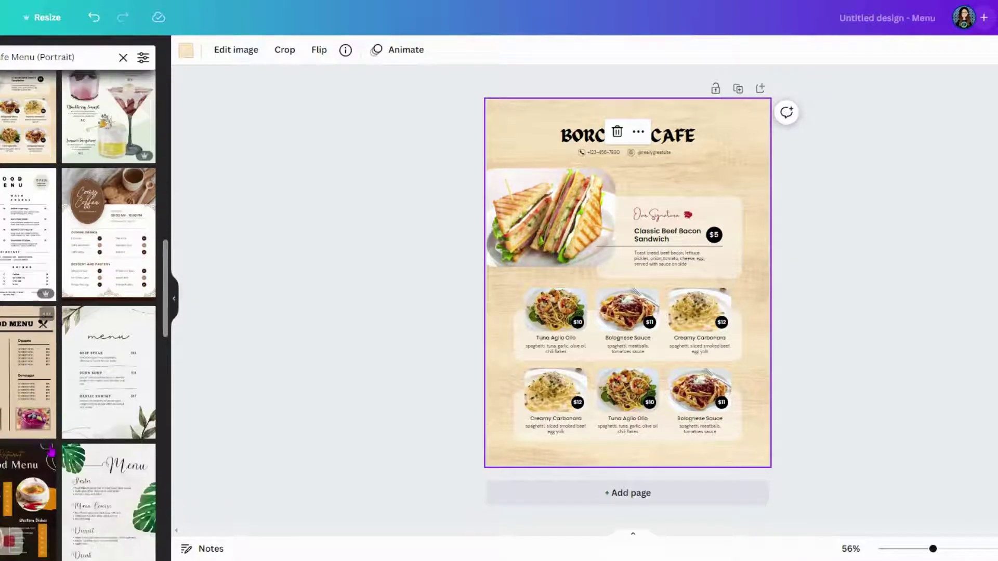
scroll(50, 452, "down", 6)
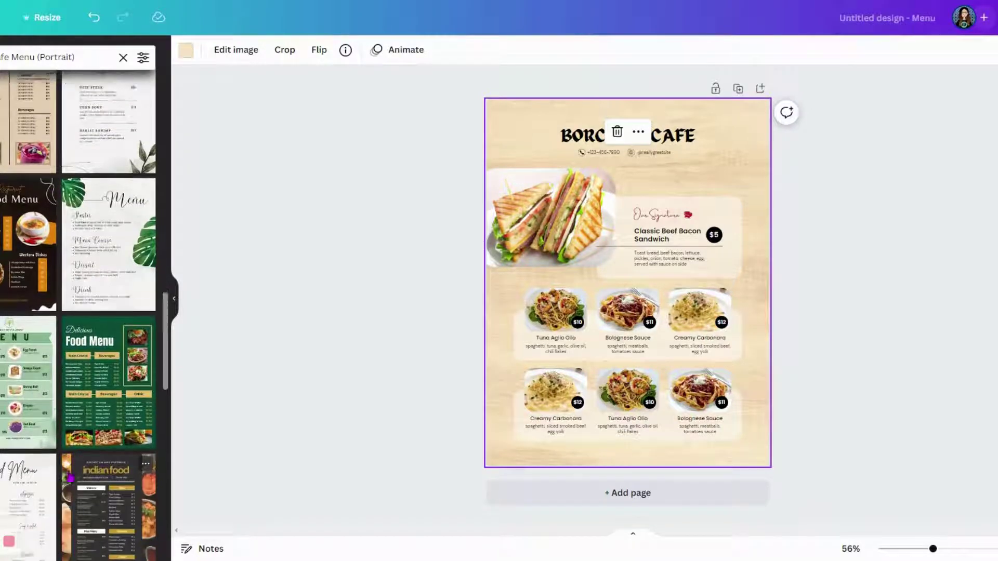
left_click(4, 329)
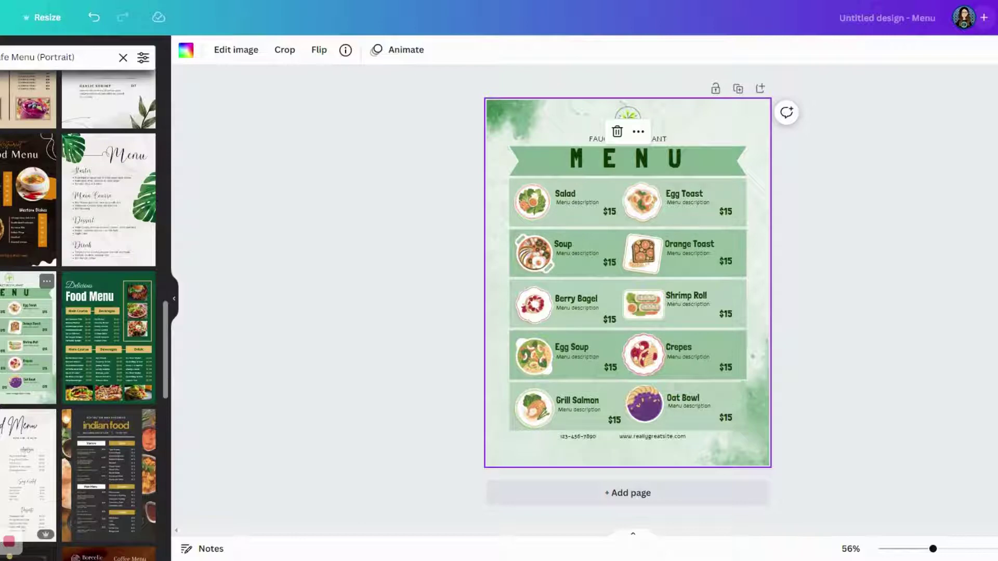
- Add a second page with the Food Menu price list template and a third with the brown Borcelle Coffee Menu template
left_click(575, 492)
left_click(25, 445)
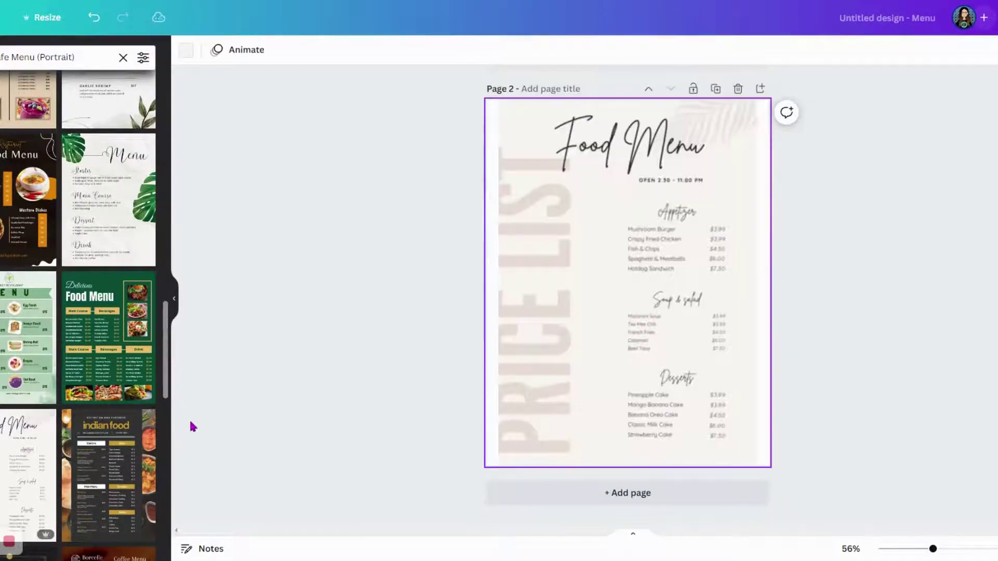
scroll(130, 416, "down", 8)
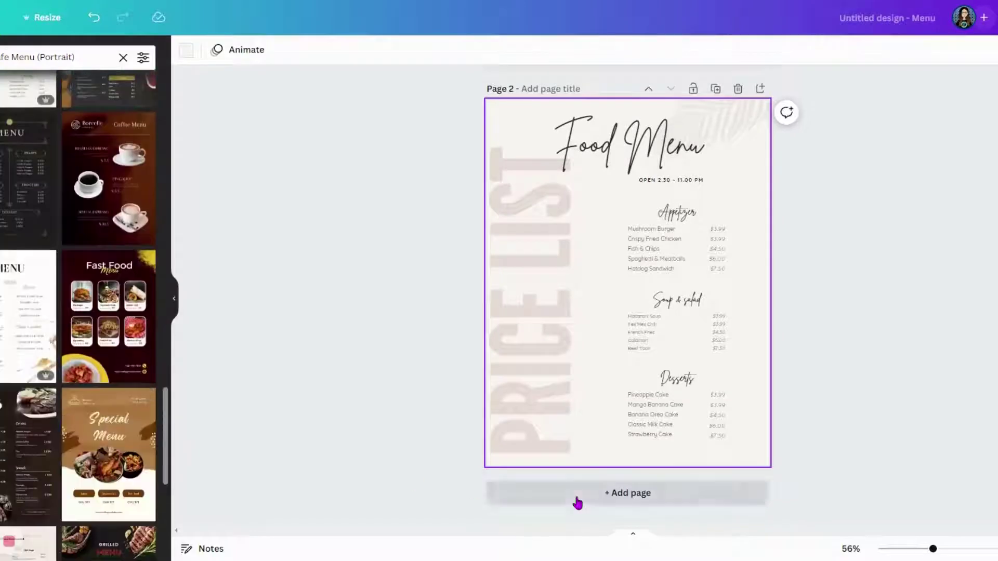
left_click(577, 493)
left_click(120, 181)
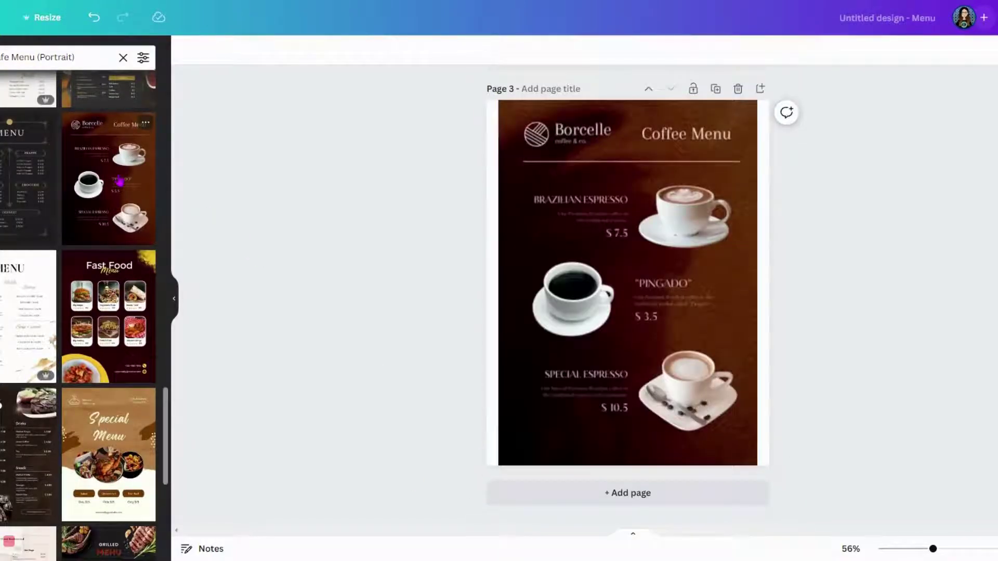
left_click(678, 221)
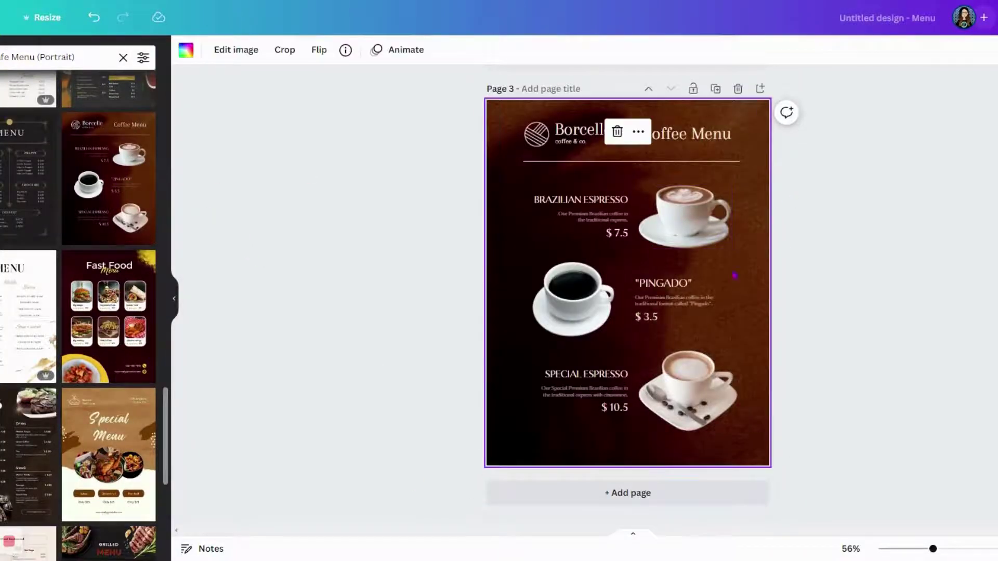
- Add a fourth page and apply the brown wooden Special Menu template to it
scroll(46, 397, "down", 3)
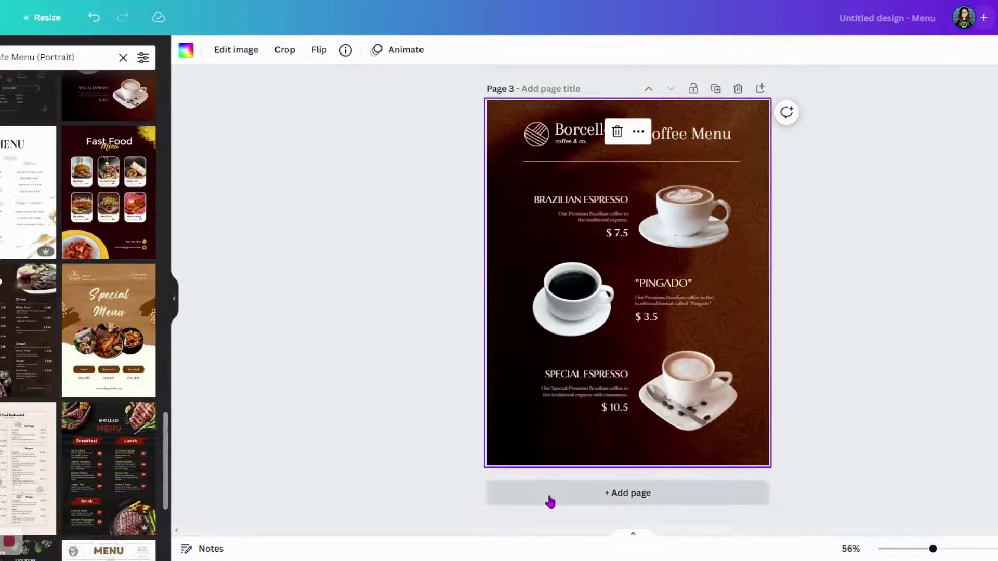
left_click(550, 502)
left_click(114, 341)
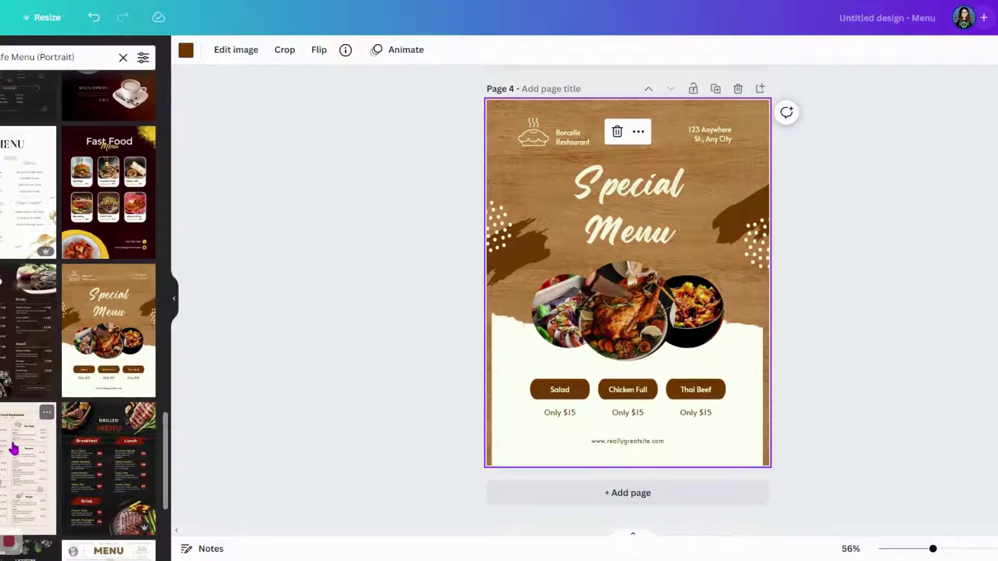
- Try the white Menu template with the olive-leaf illustration on page 4
scroll(13, 445, "down", 3)
scroll(14, 445, "down", 5)
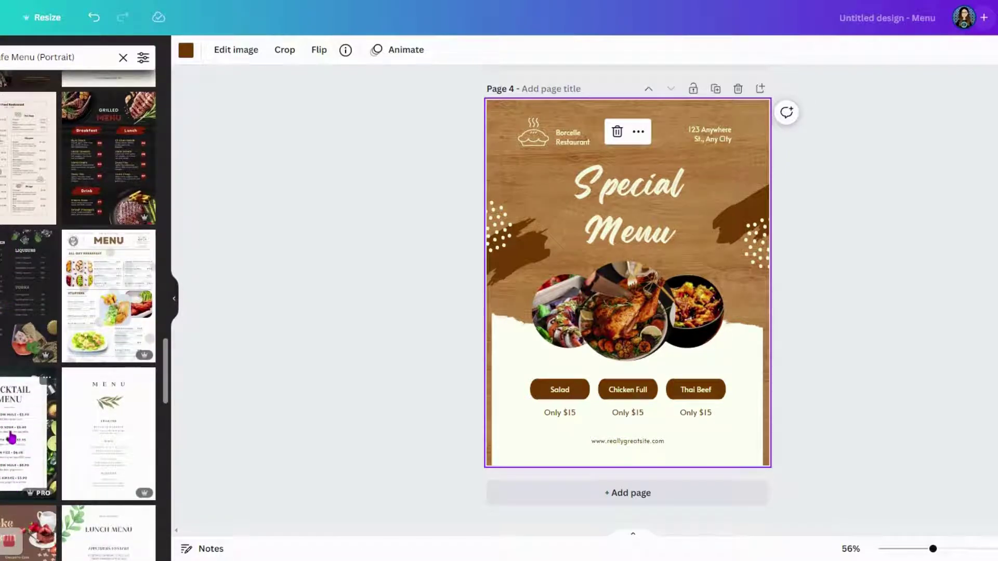
scroll(11, 438, "down", 2)
left_click(99, 356)
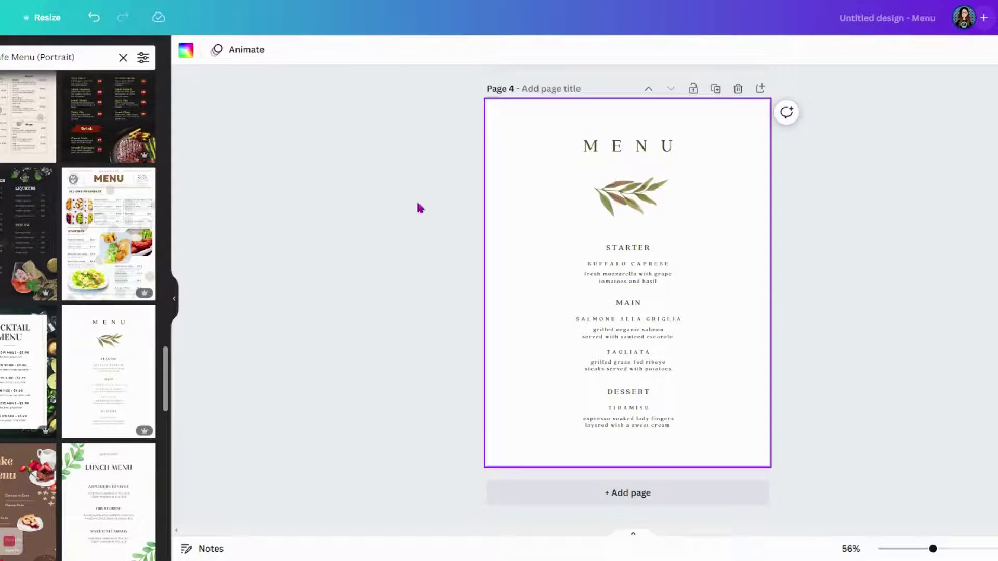
- Apply the brown Cake Menu template to page 4
scroll(24, 394, "down", 7)
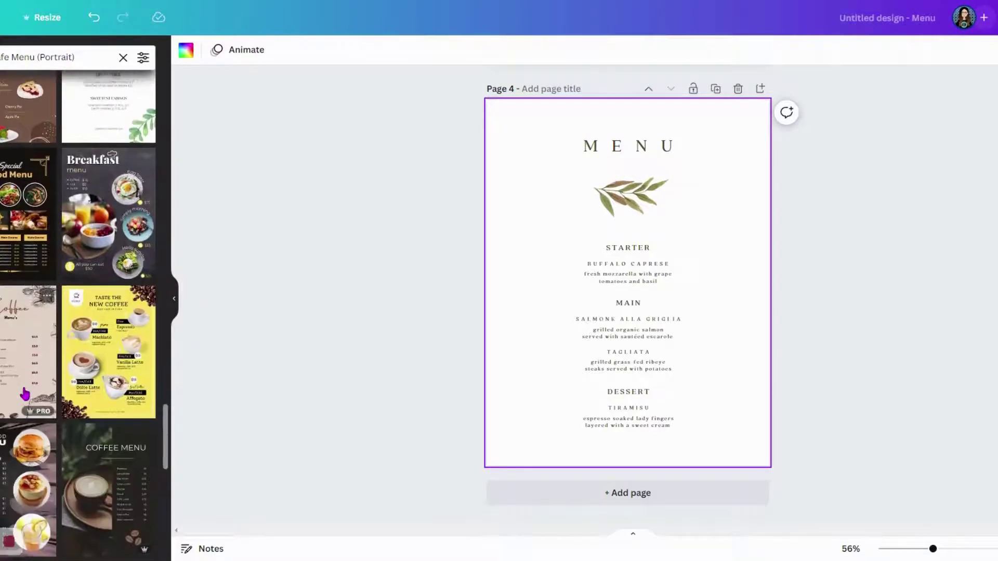
scroll(24, 394, "up", 4)
left_click(10, 291)
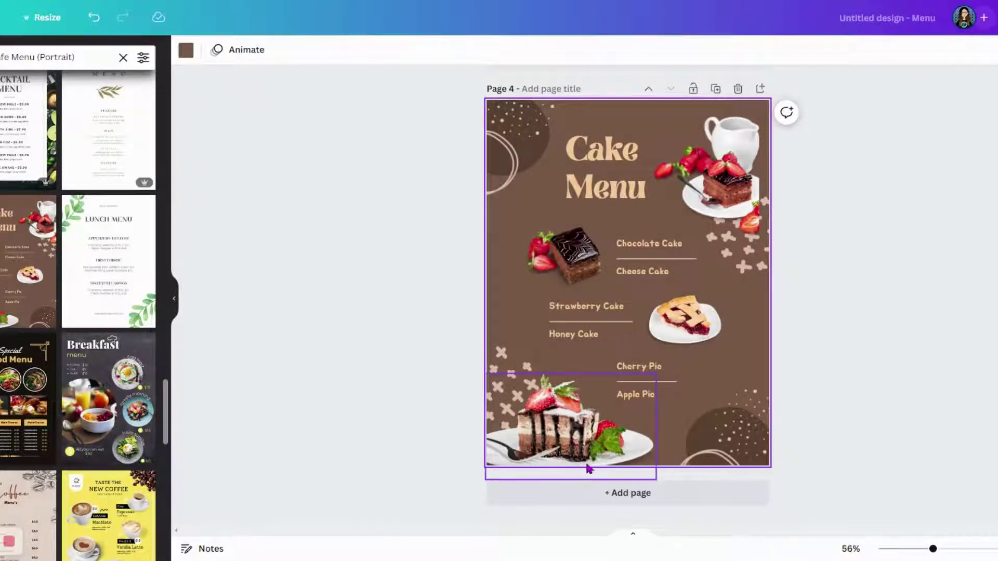
- Delete the layered cake slice, the square chocolate cake and the cake-with-jug images from the Cake Menu page, leaving the pie
left_click(582, 445)
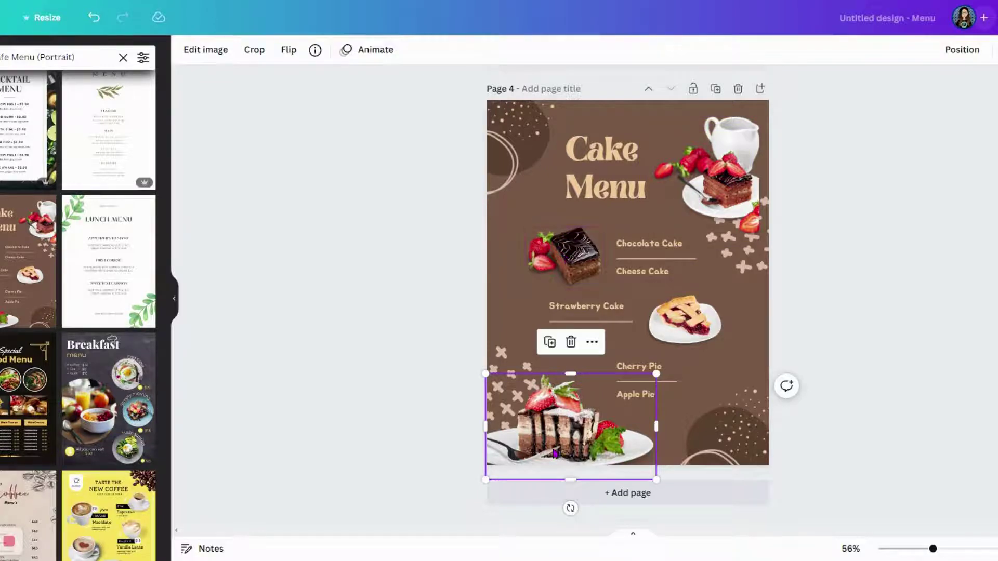
left_click(395, 399)
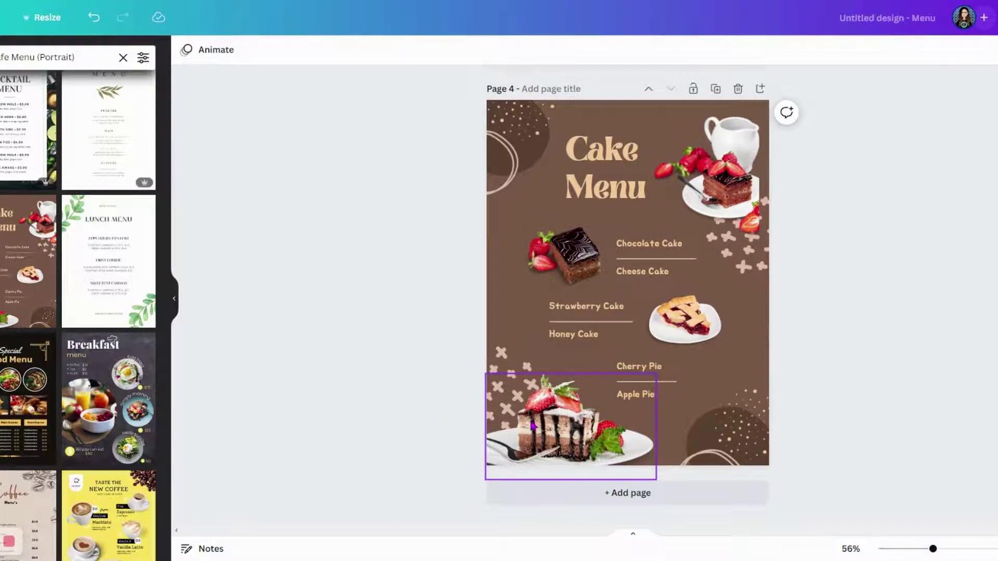
left_click(570, 437)
key("Delete")
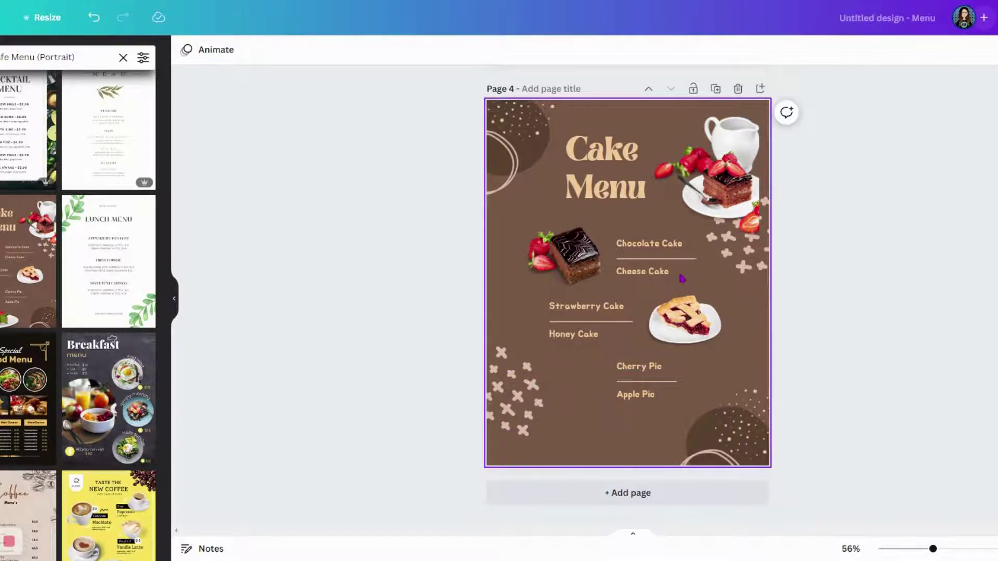
left_click(571, 258)
key("Delete")
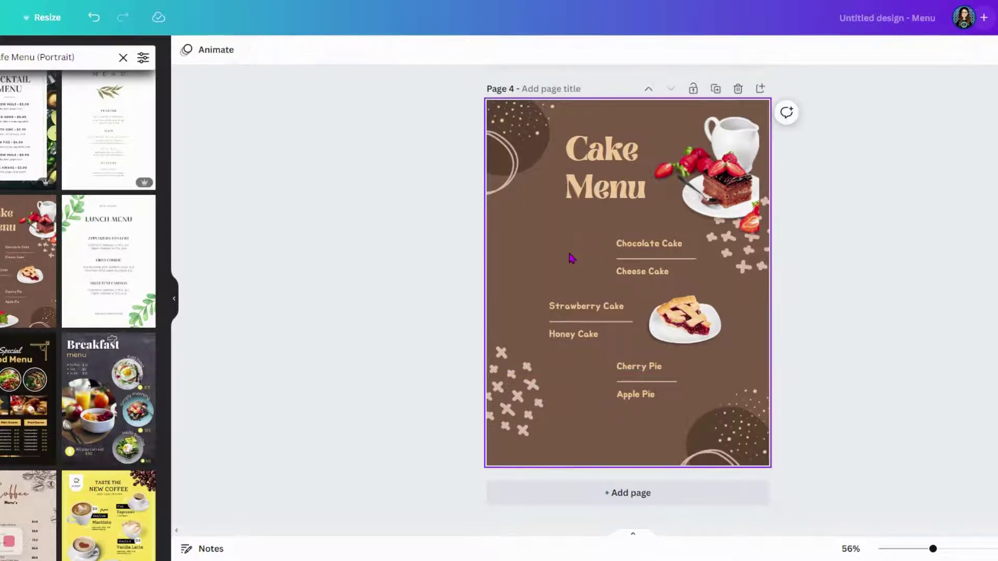
left_click(738, 167)
key("Delete")
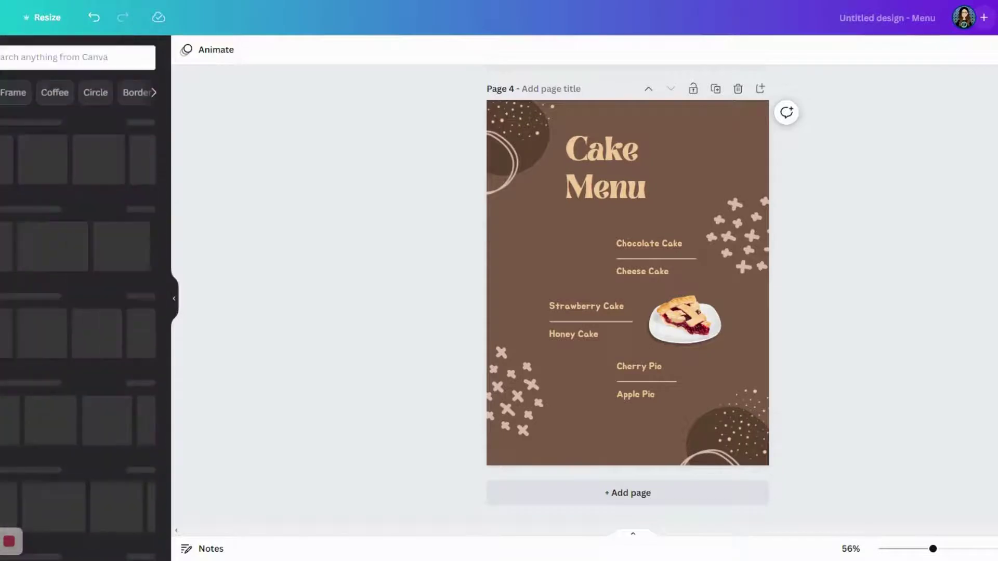
- Search the elements for "chocolate cake" and limit the results to graphics
left_click(103, 63)
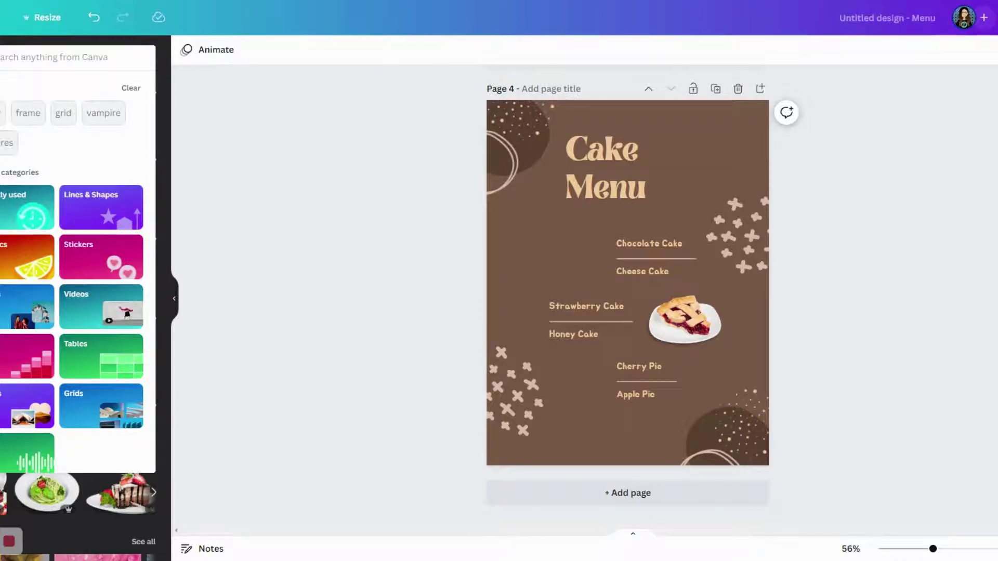
type("chocolate cake")
key("Return")
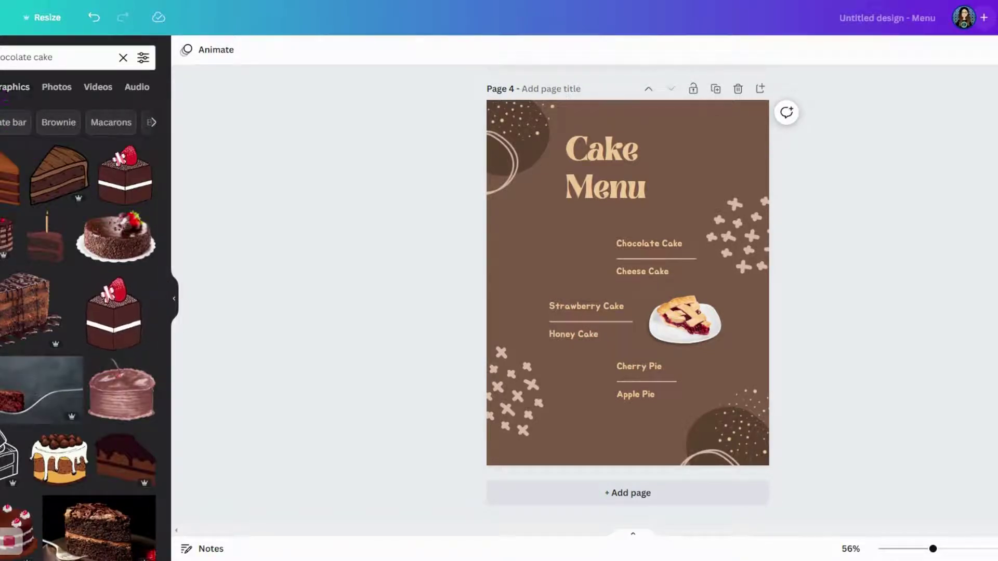
left_click(17, 98)
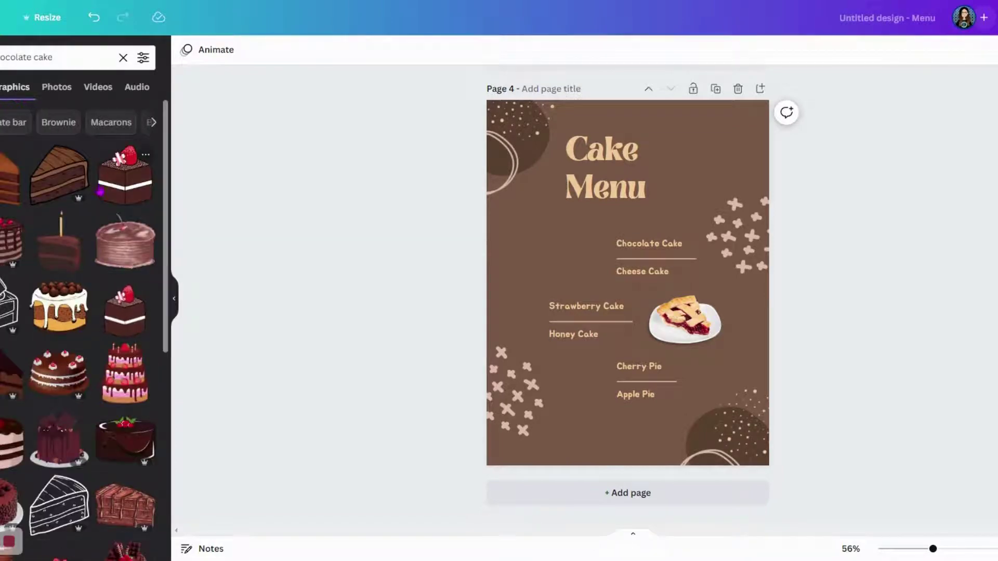
- Insert the outlined chocolate cake slice graphic, shrink it and place it just left of the Chocolate Cake and Cheese Cake items
left_click(59, 174)
left_click_drag(686, 226, 651, 259)
left_click_drag(599, 278, 551, 237)
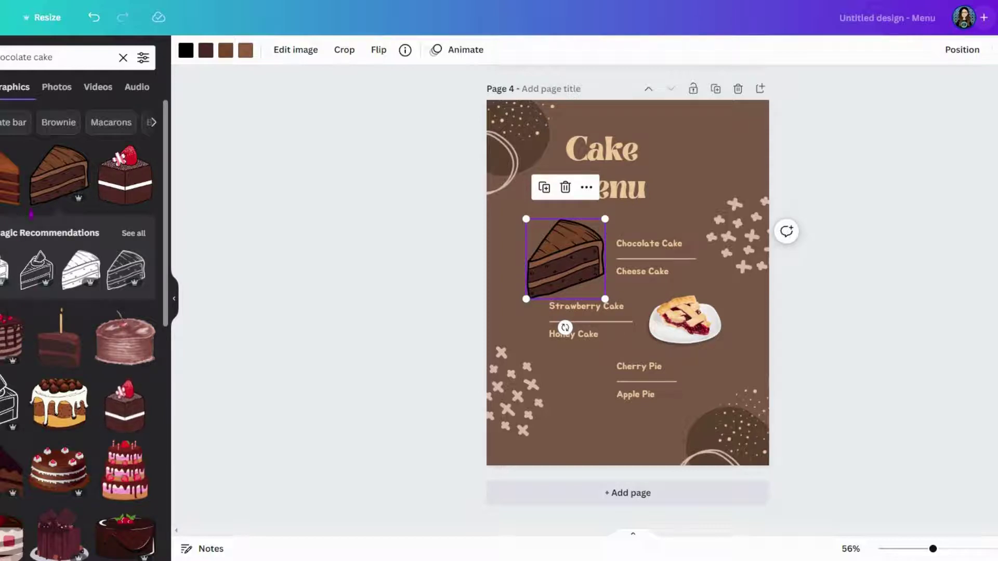
- Show the photo results and try the chocolate-drizzled cake slice in the page's upper right area, then delete it
left_click(61, 93)
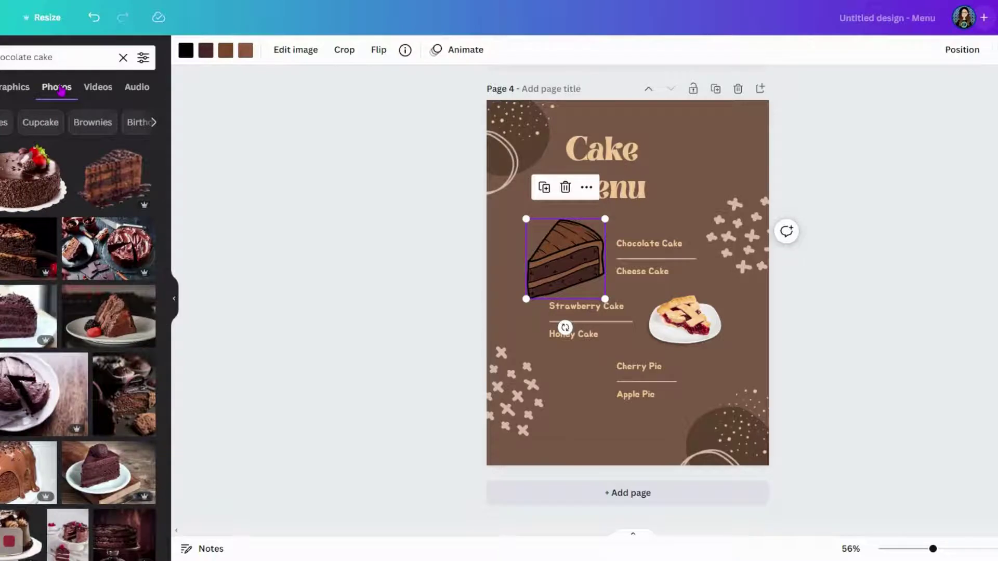
left_click(110, 178)
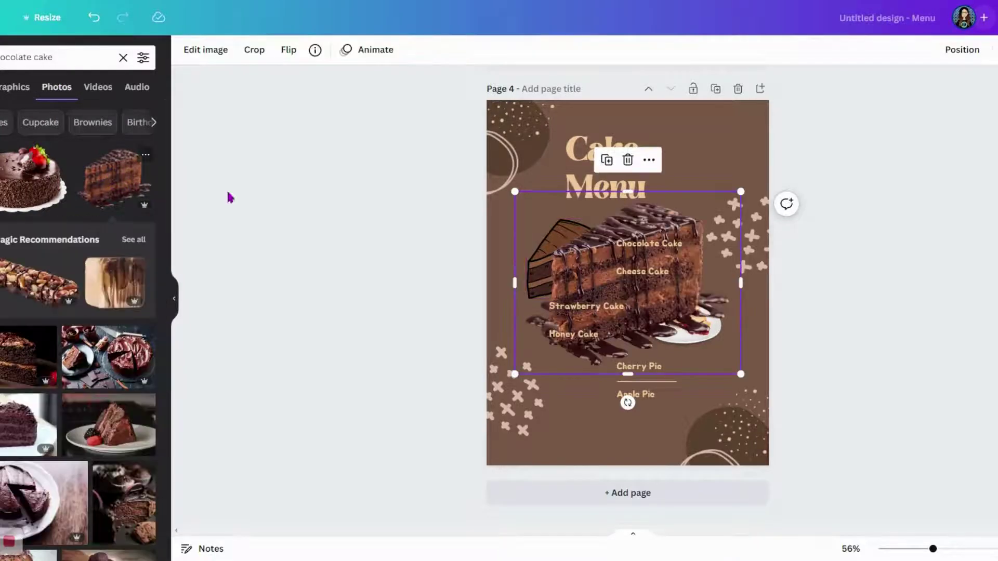
left_click_drag(652, 221, 723, 136)
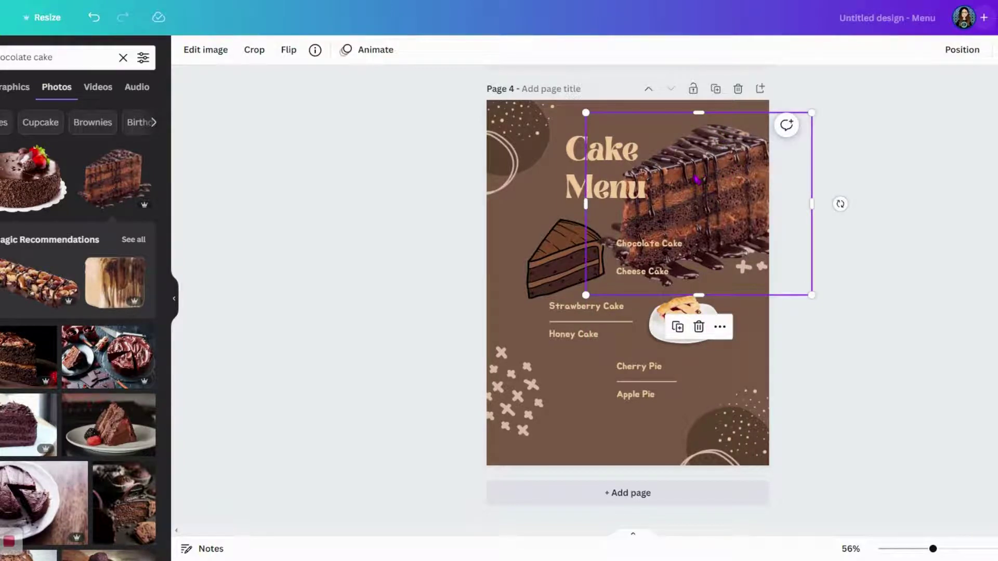
key("Delete")
- Insert the photo of a chocolate cake slice on a white plate and move it over the lower part of the page
scroll(26, 404, "down", 3)
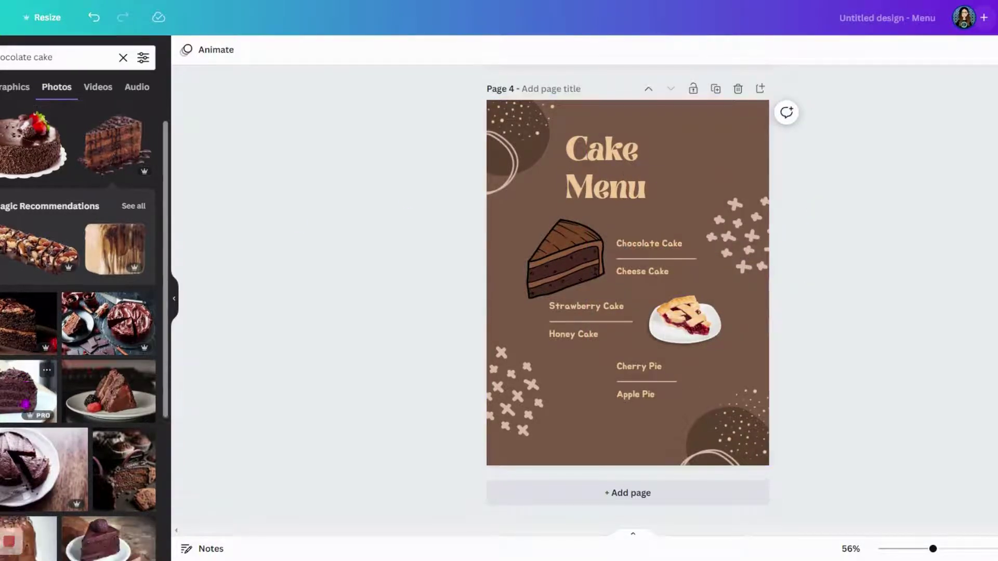
scroll(62, 405, "down", 4)
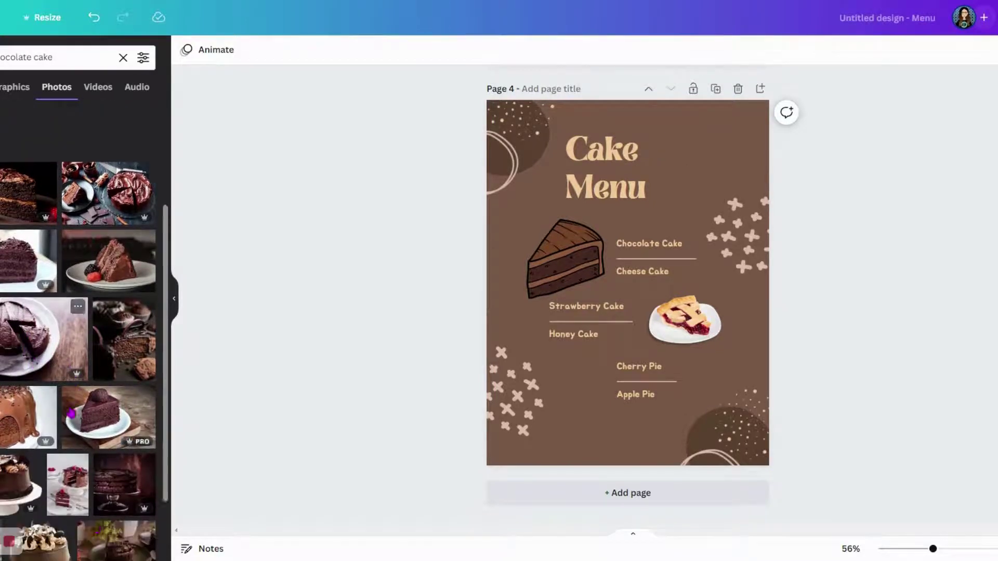
left_click(108, 276)
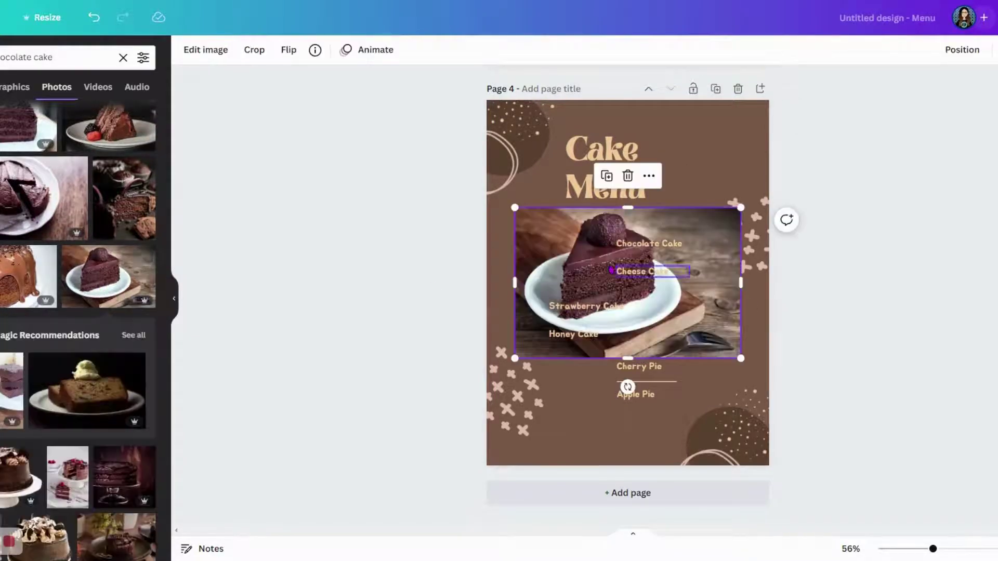
left_click_drag(568, 243, 543, 353)
left_click_drag(547, 400, 552, 394)
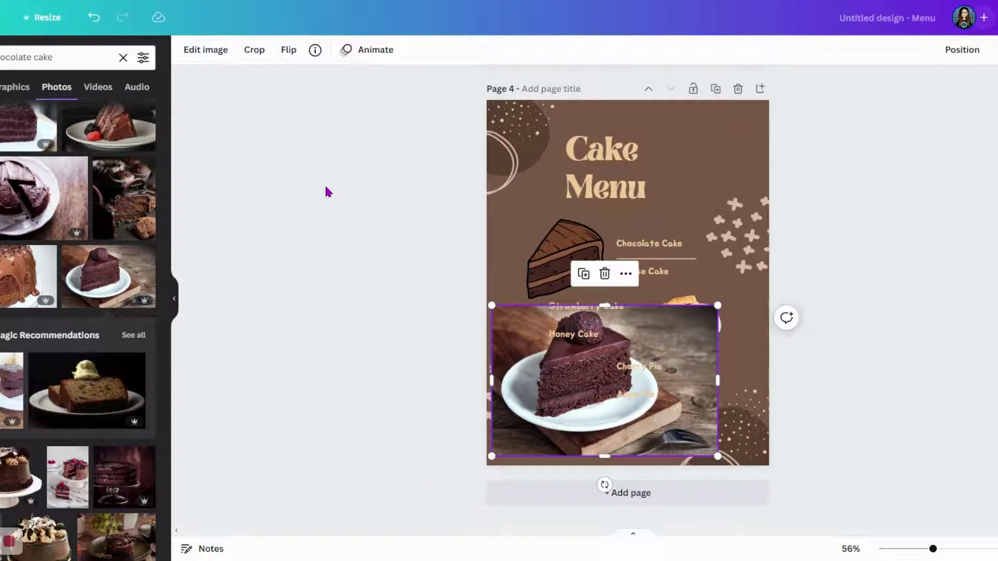
- Remove the background from the plated chocolate cake photo and erase the leftover fork fragment and most of the wooden board
left_click(204, 59)
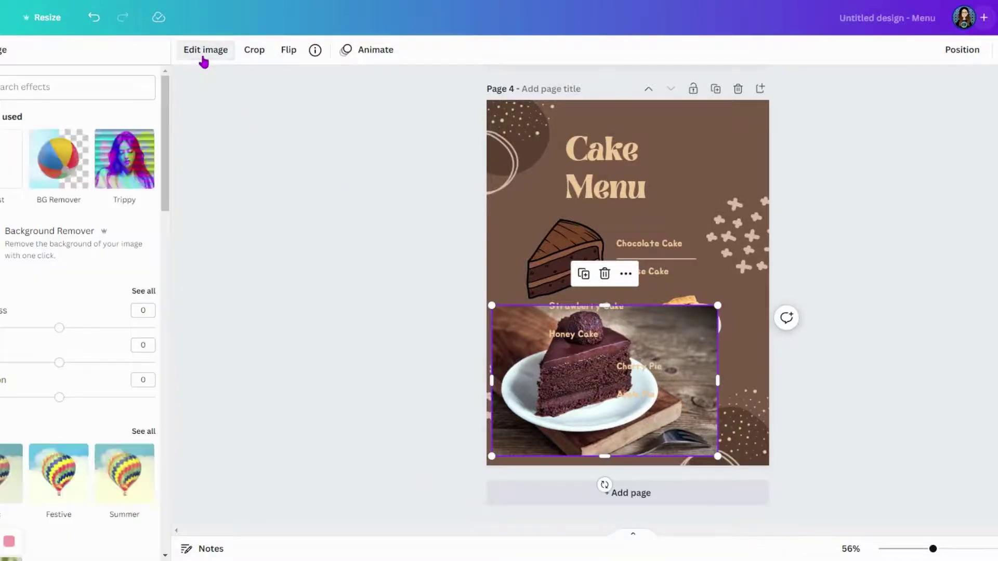
left_click(63, 241)
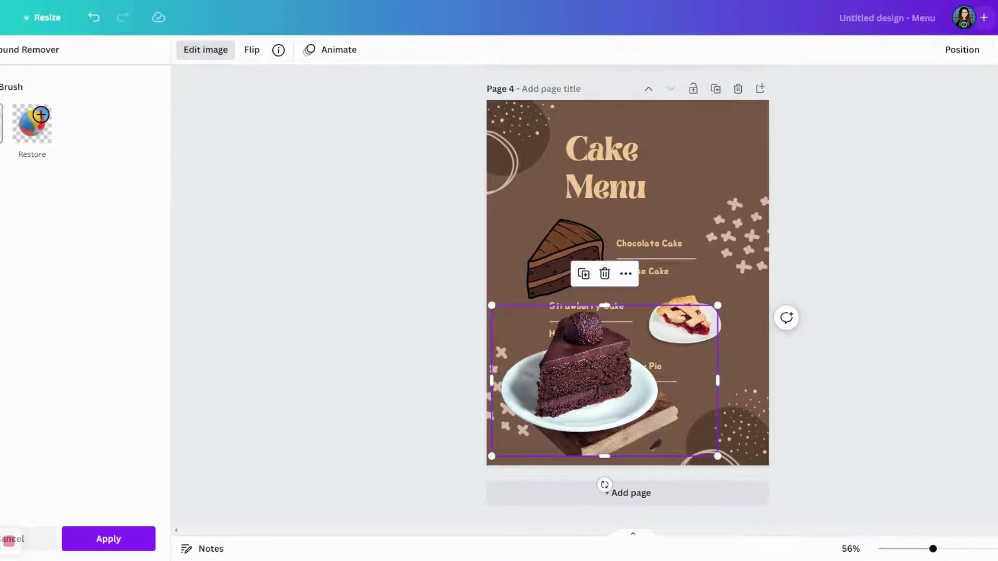
left_click(2, 123)
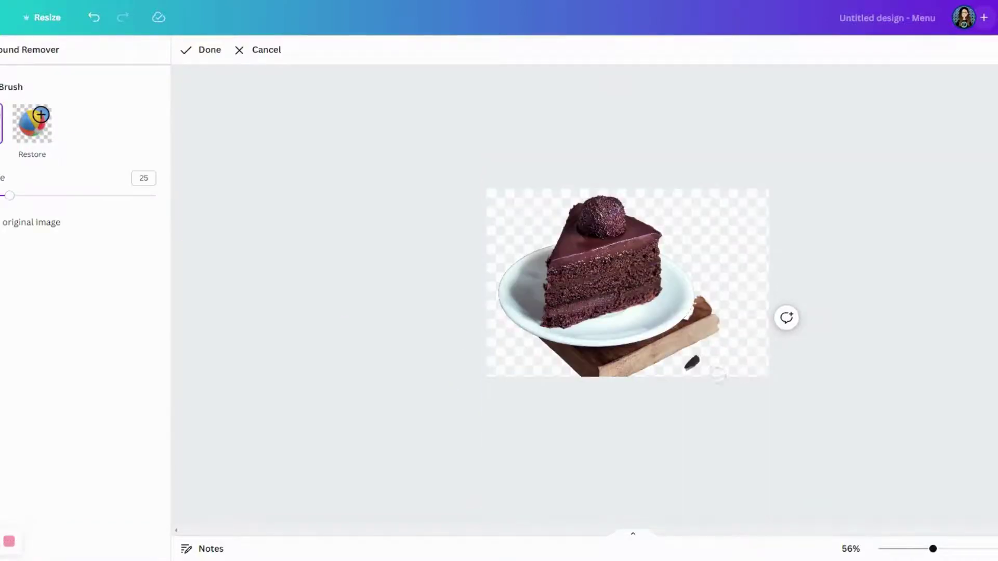
left_click_drag(695, 360, 691, 363)
left_click(41, 130)
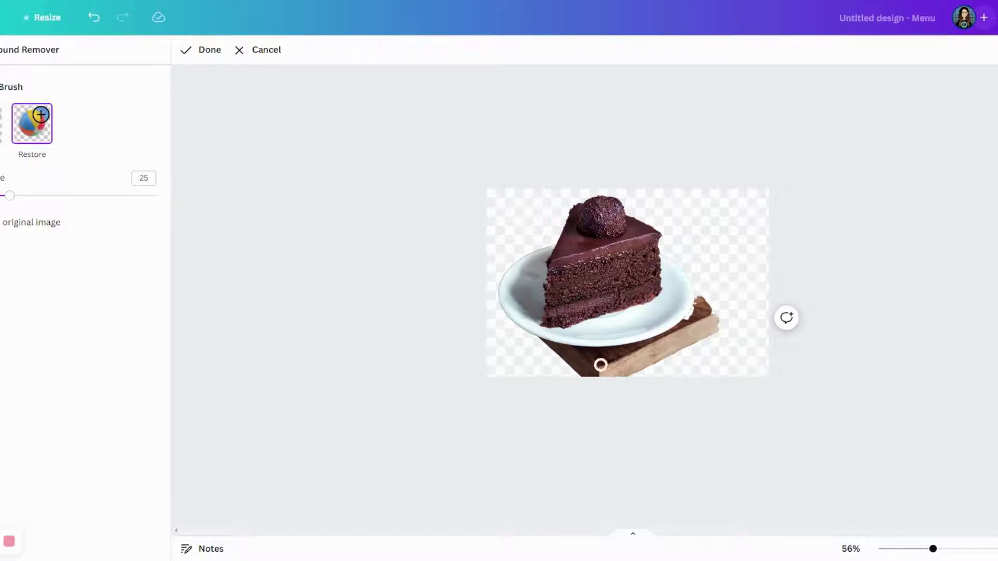
left_click(3, 135)
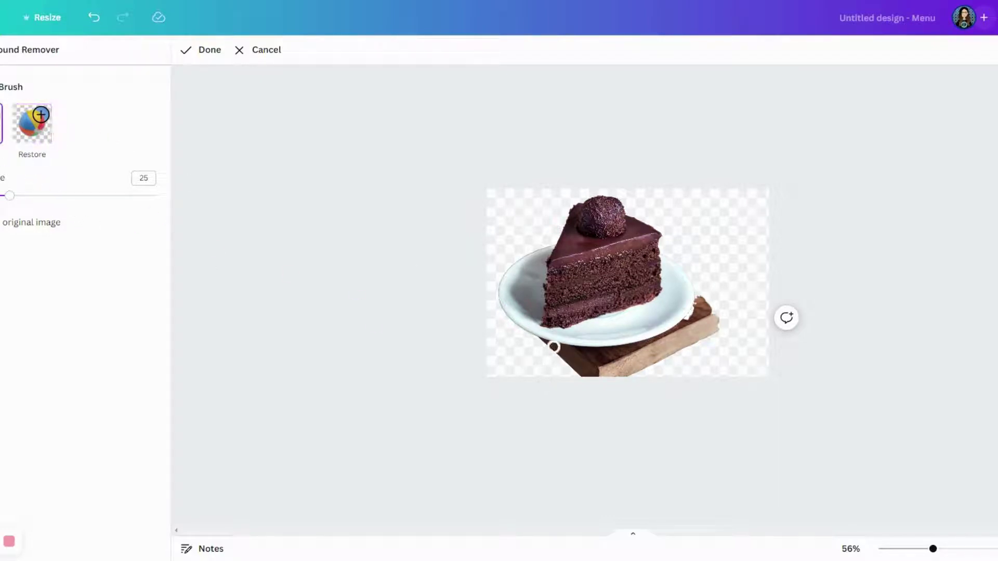
mouse_move(538, 348)
left_mouse_down()
mouse_move(628, 364)
mouse_move(572, 370)
mouse_move(676, 345)
mouse_move(712, 322)
mouse_move(671, 340)
mouse_move(701, 305)
left_mouse_up()
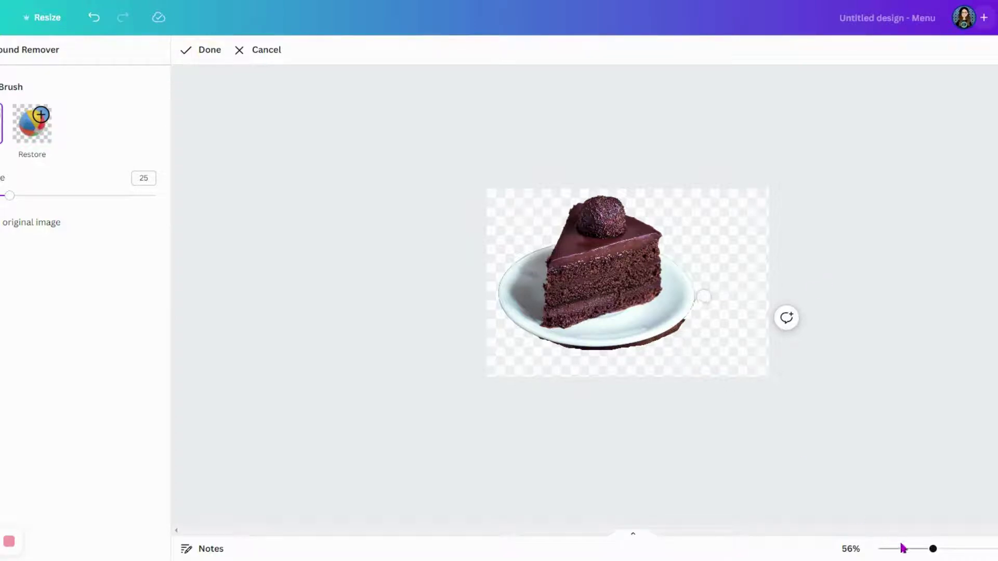
- Erase the remaining strip of wooden board along the plate's lower rim and finish the background cleanup
left_click_drag(932, 548, 960, 549)
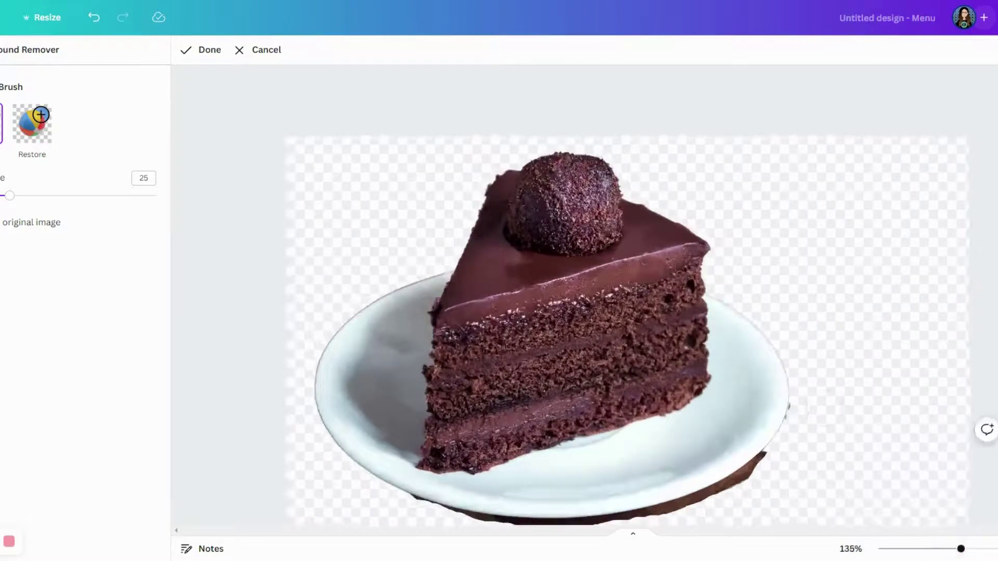
scroll(496, 281, "down", 5)
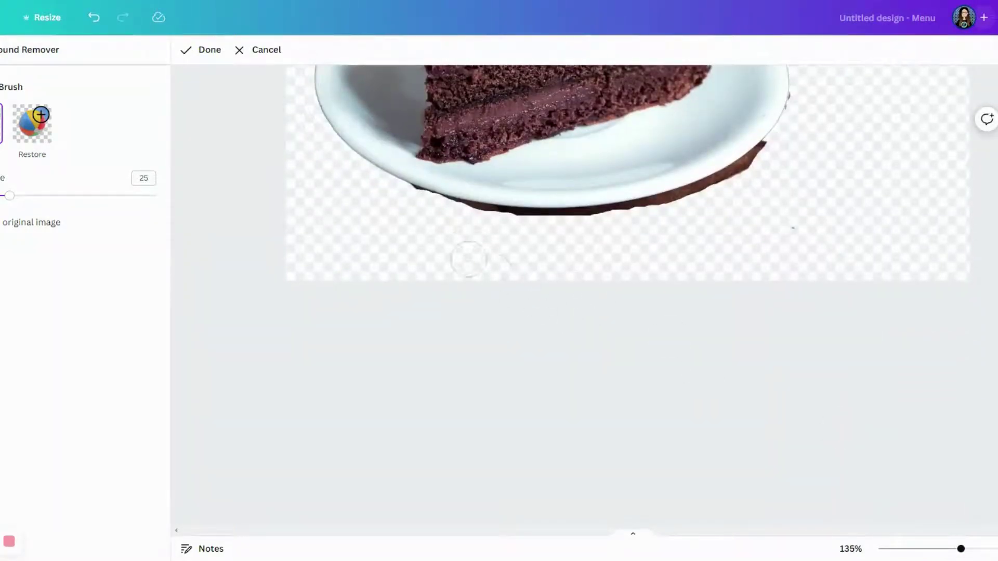
mouse_move(395, 193)
left_mouse_down()
mouse_move(481, 224)
mouse_move(610, 227)
mouse_move(710, 195)
mouse_move(780, 147)
left_mouse_up()
mouse_move(956, 549)
left_mouse_down()
mouse_move(918, 550)
mouse_move(929, 549)
left_mouse_up()
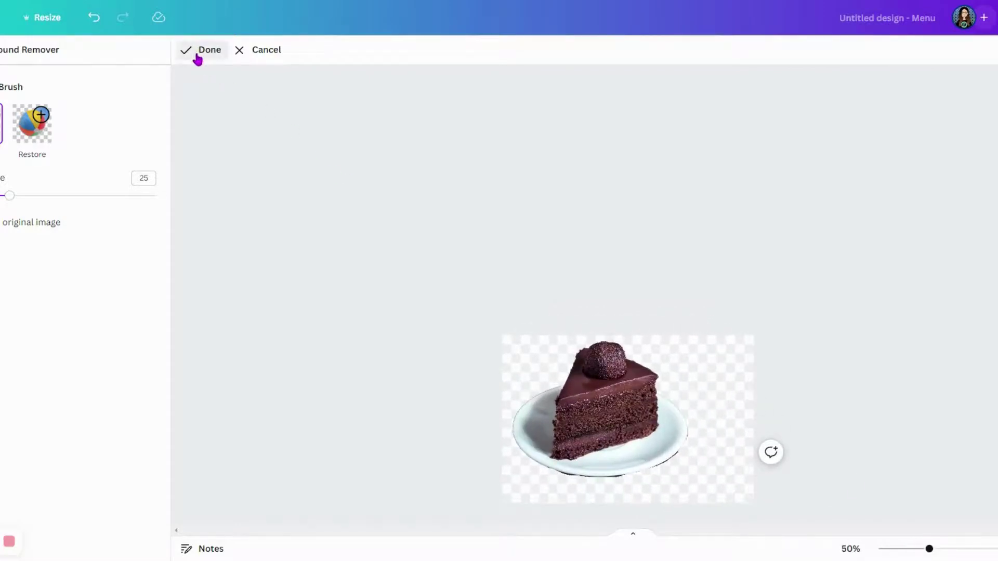
left_click(198, 52)
- Shrink the cake cutout and use it to replace the outlined cake slice graphic beside the Chocolate Cake and Cheese Cake items
scroll(588, 382, "down", 3)
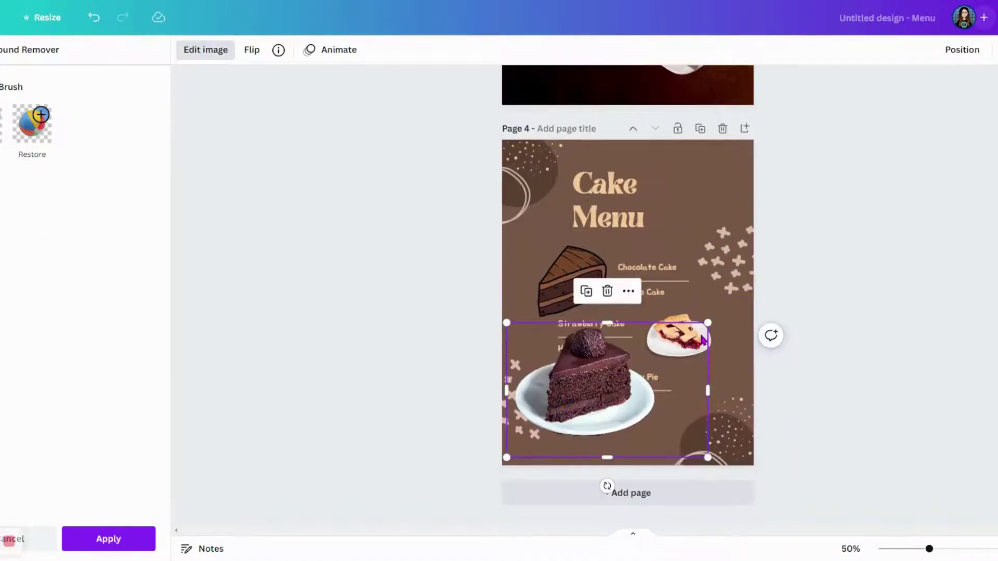
left_click_drag(707, 324, 628, 376)
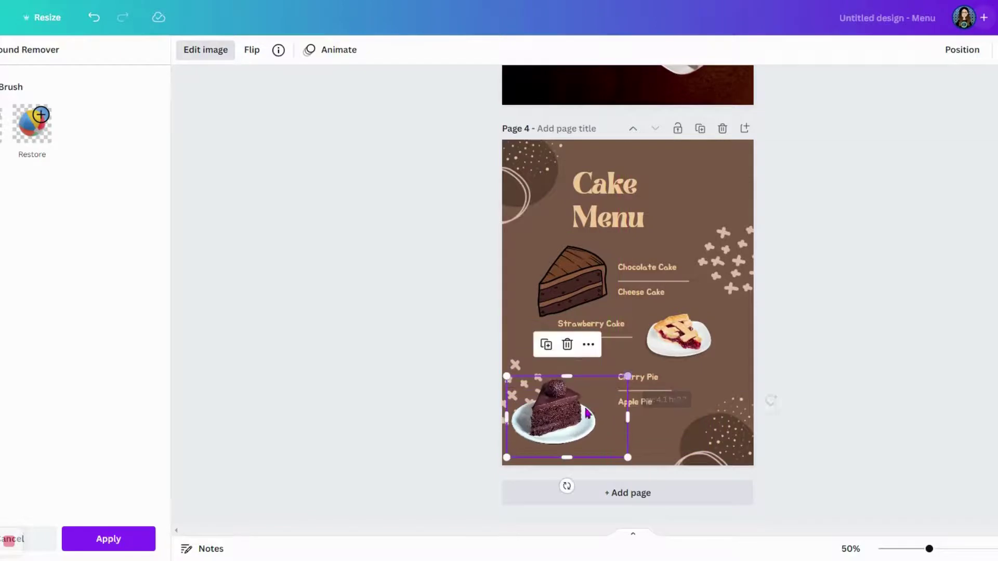
left_click_drag(586, 413, 556, 304)
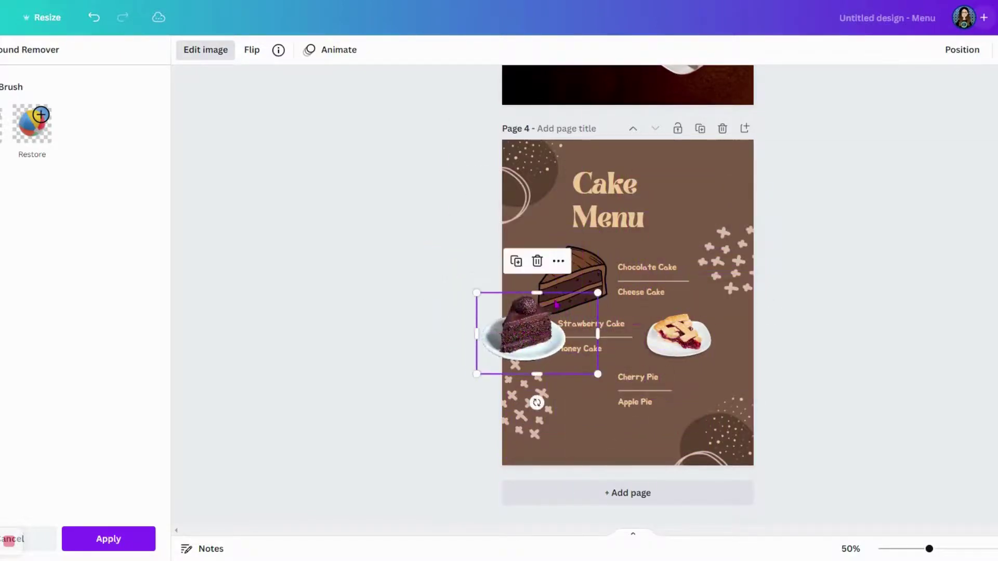
left_click(588, 274)
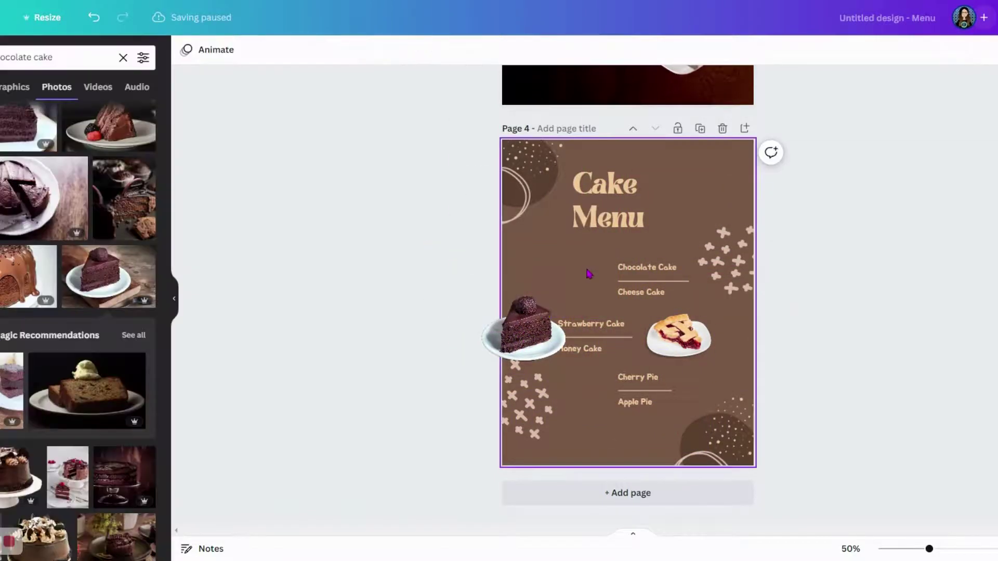
left_click_drag(525, 333, 587, 278)
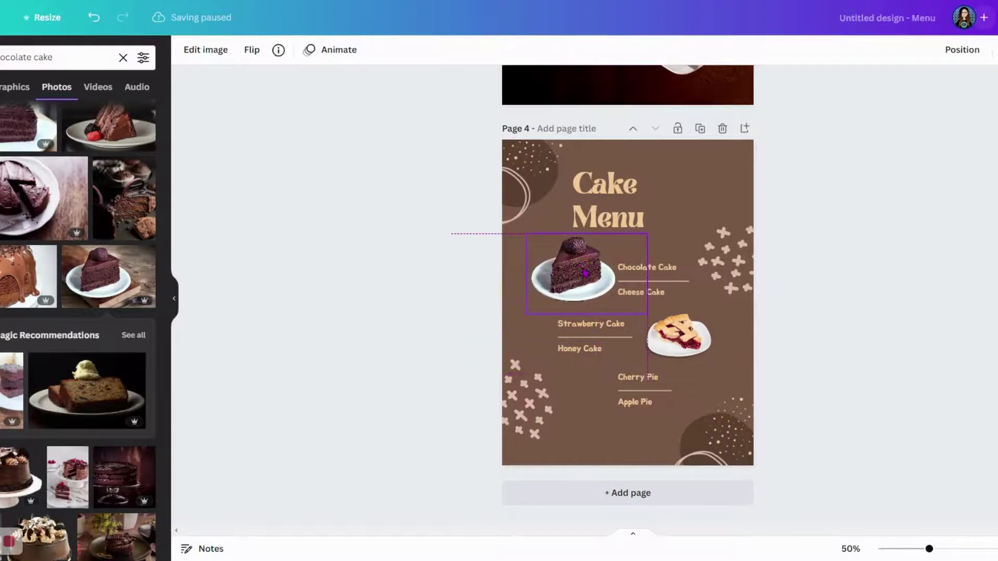
- Delete the pie slice photo beside the Strawberry Cake and Honey Cake items
left_click(860, 373)
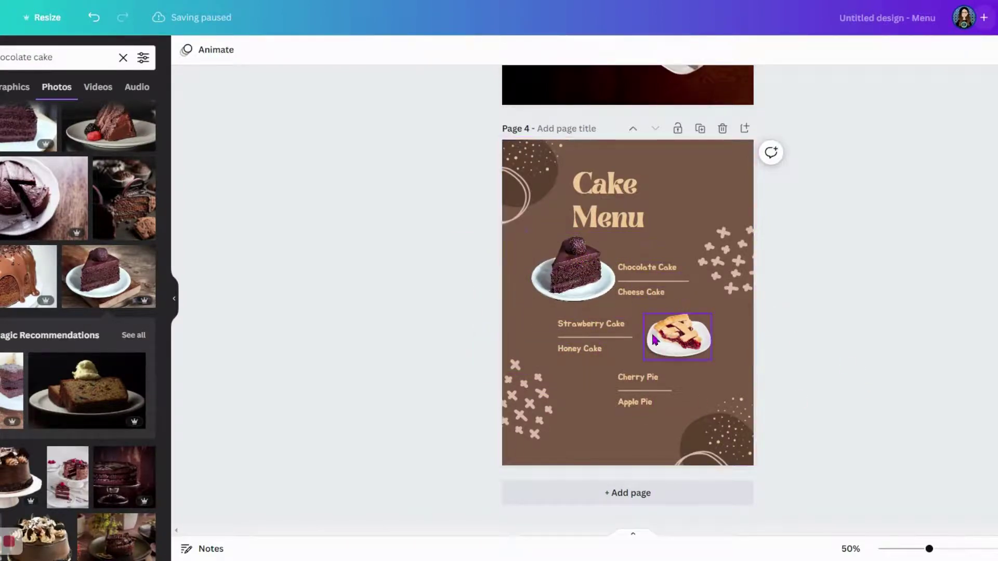
left_click(689, 340)
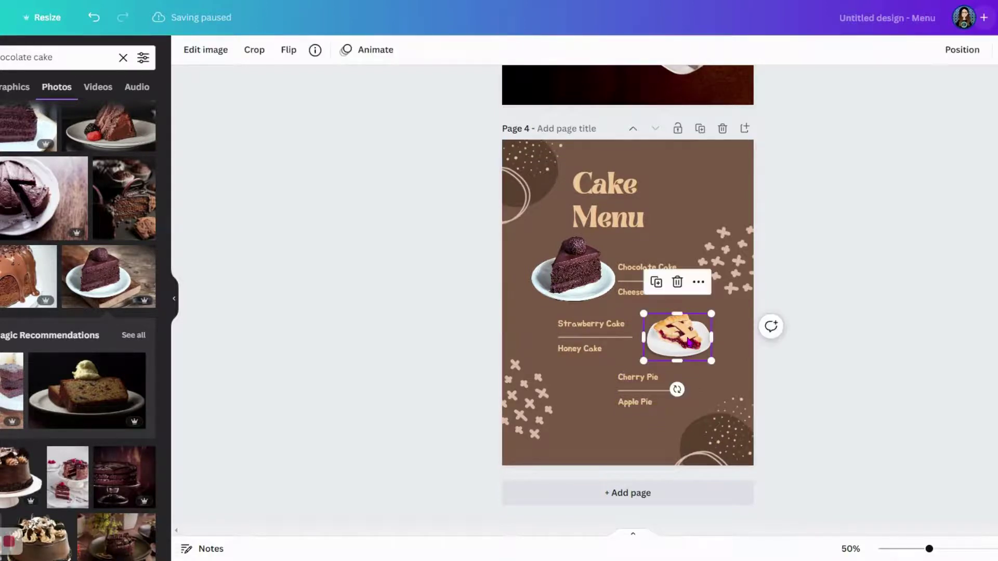
key("Delete")
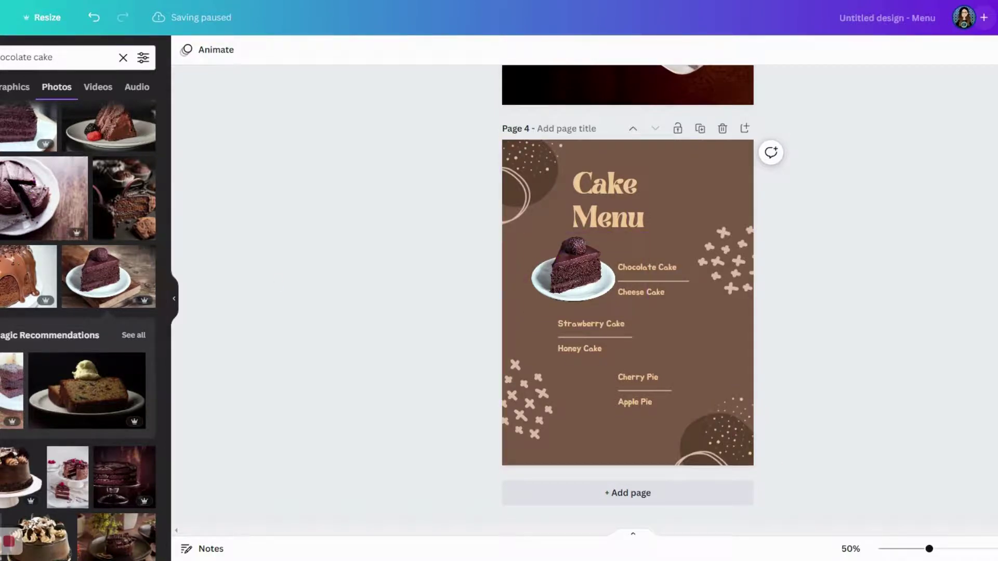
- Search the elements for "frame" and limit the results to graphics
left_click(47, 58)
left_click(320, 219)
left_click(42, 57)
key("BackSpace")
type("frame")
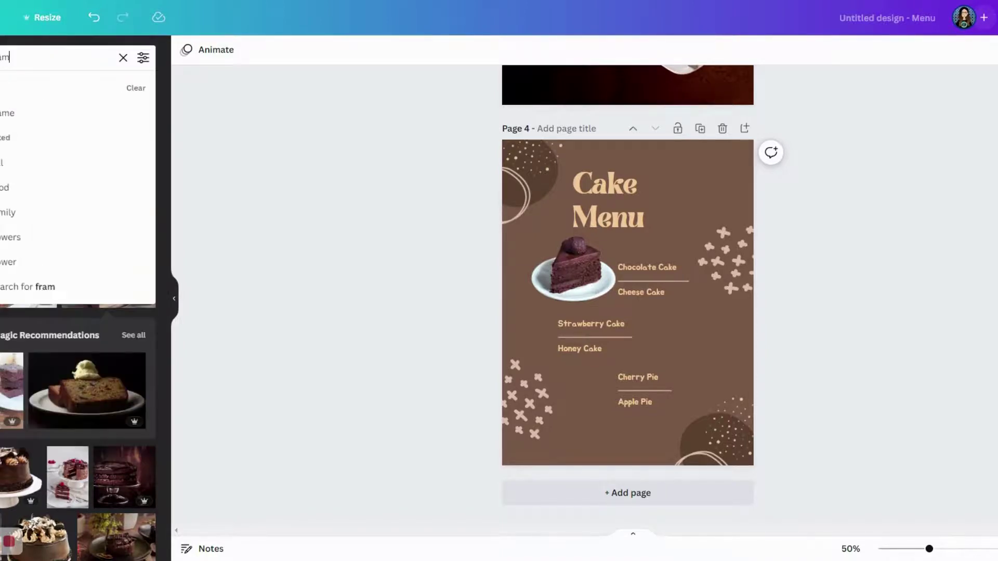
key("Return")
left_click(14, 87)
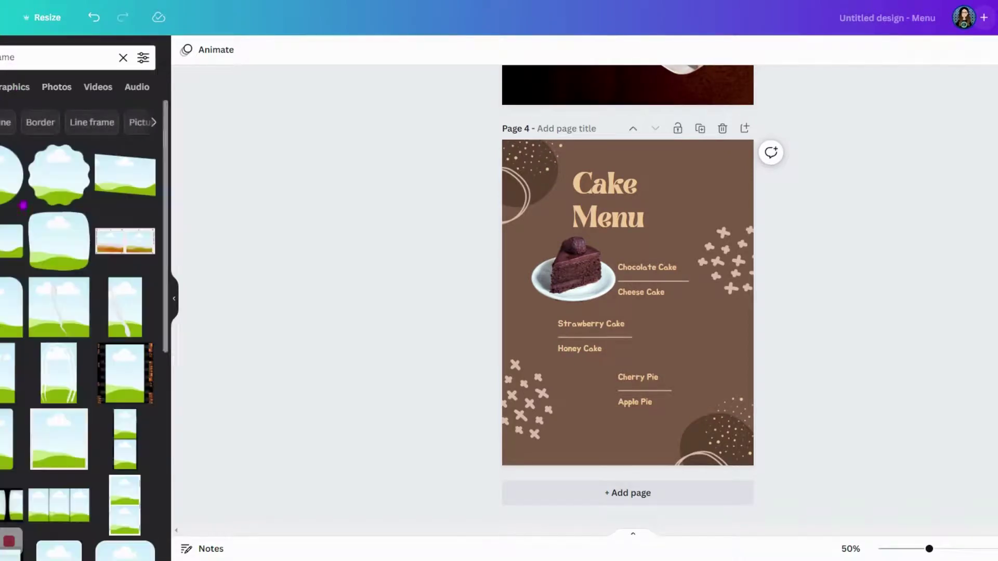
- Insert the circular photo frame, shrink it and place it to the right of the Strawberry Cake and Honey Cake items
scroll(72, 311, "down", 3)
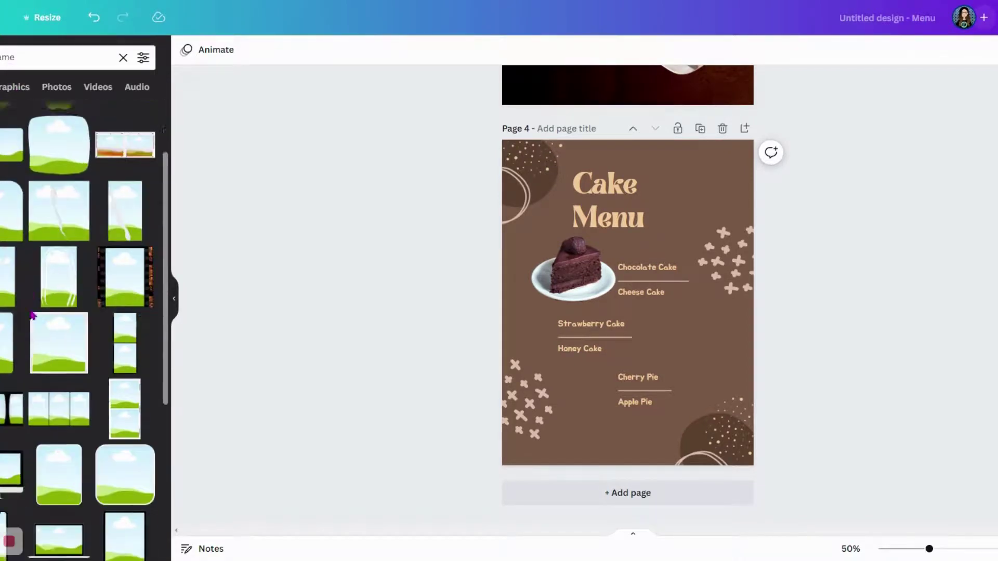
scroll(64, 303, "down", 4)
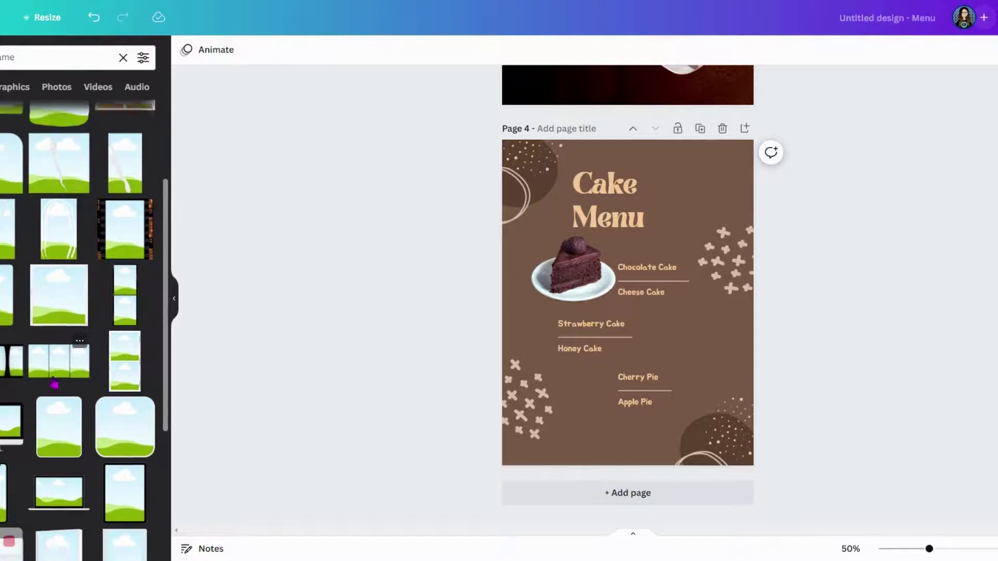
scroll(57, 390, "down", 5)
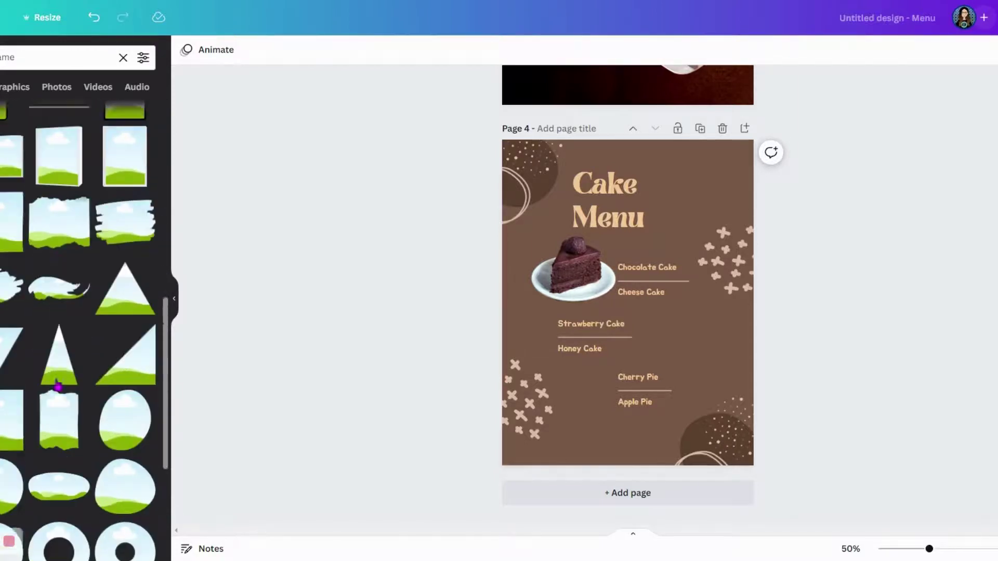
scroll(68, 409, "up", 8)
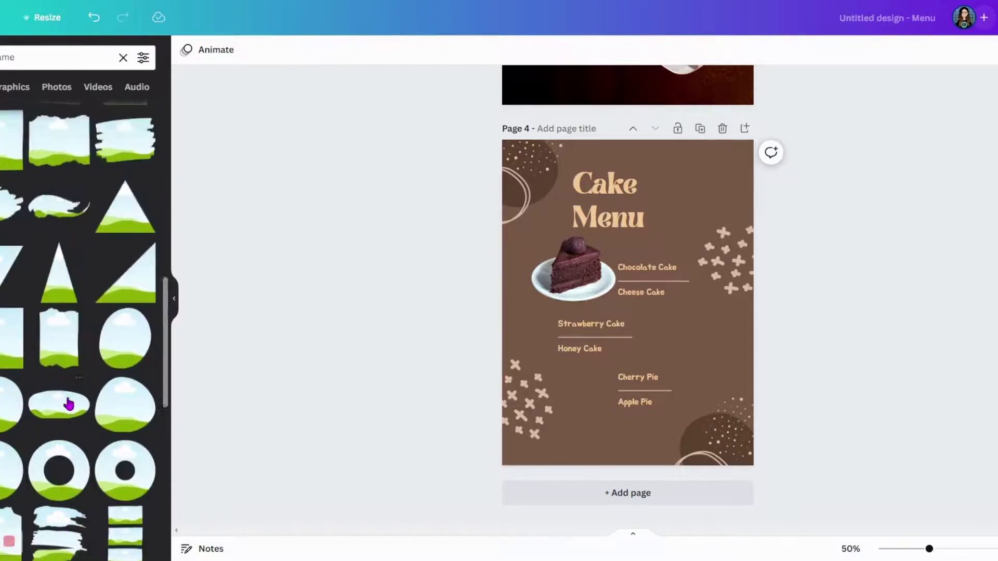
scroll(69, 404, "up", 6)
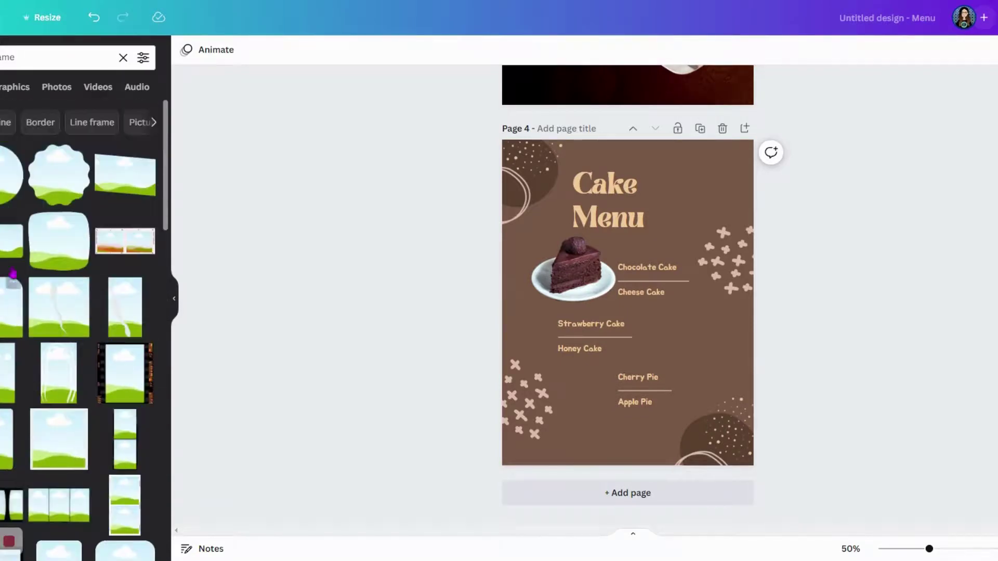
left_click(4, 192)
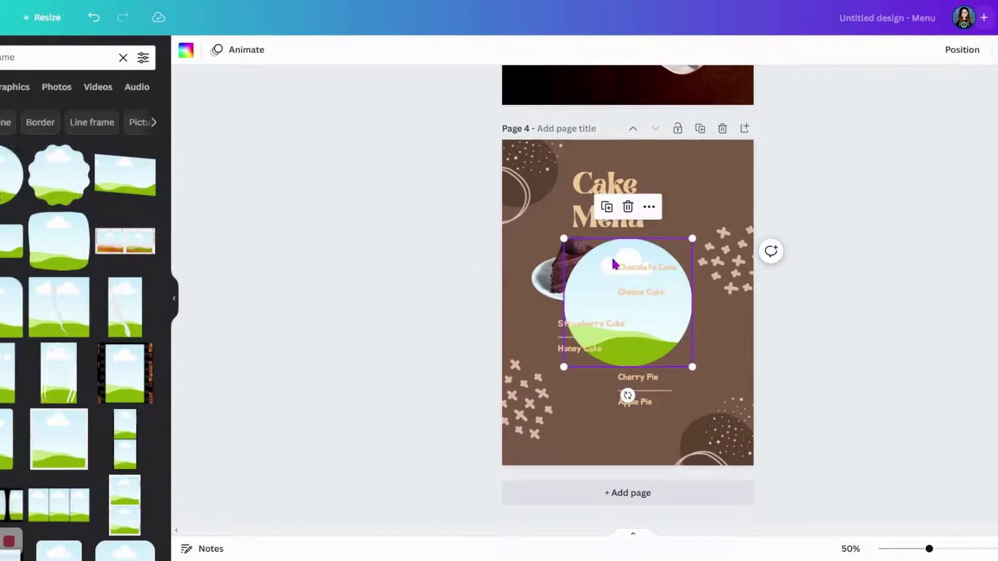
left_click_drag(689, 236, 649, 279)
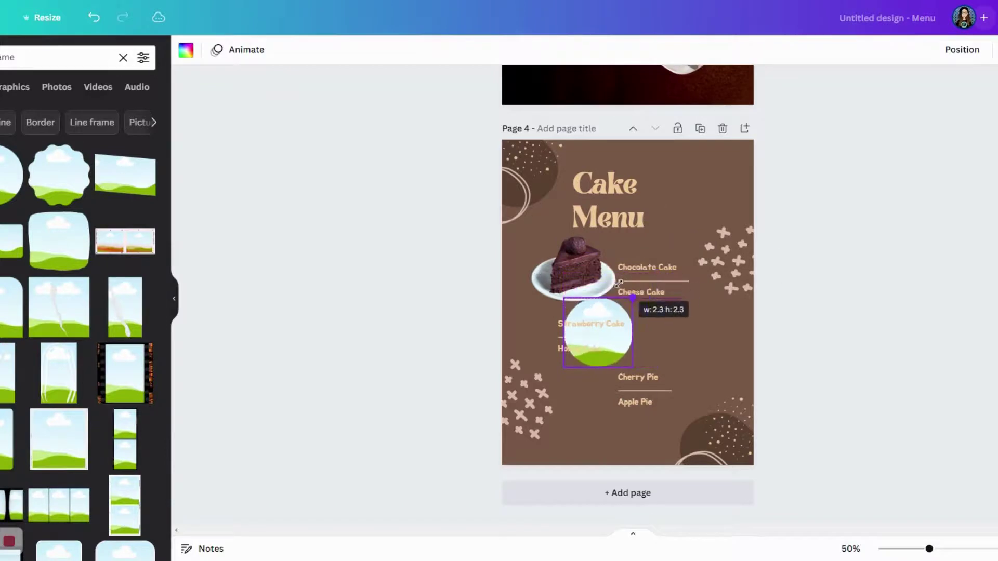
left_click_drag(634, 337, 737, 350)
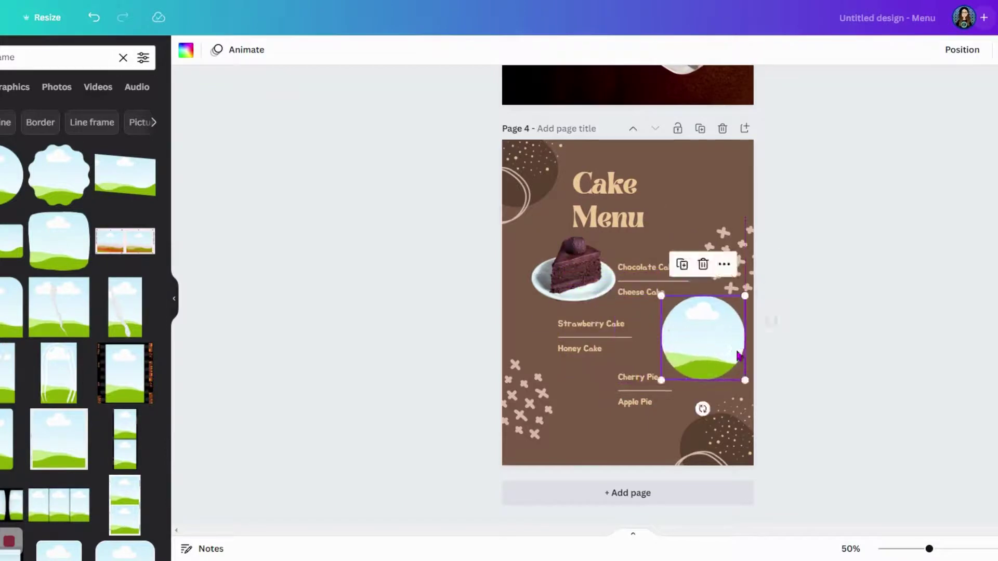
- Duplicate the circular frame and place the copy to the left of the Cherry Pie and Apple Pie items
right_click(701, 338)
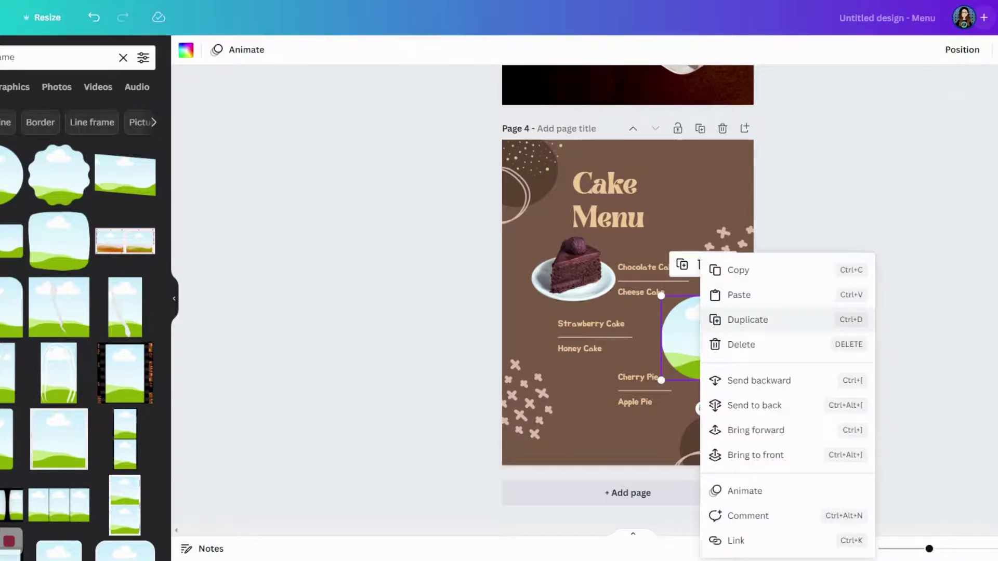
left_click(822, 217)
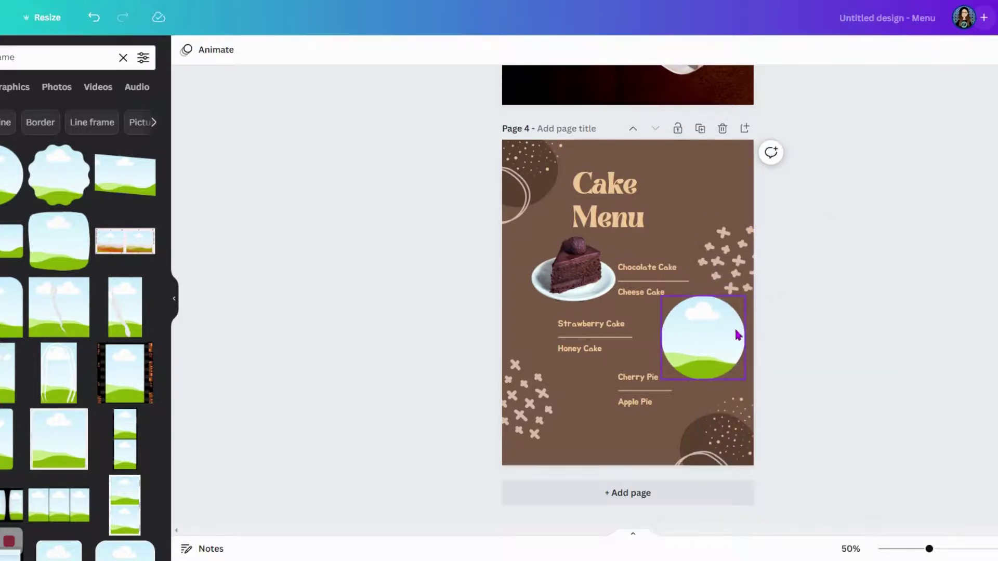
left_click_drag(691, 339, 566, 403)
left_click(593, 272)
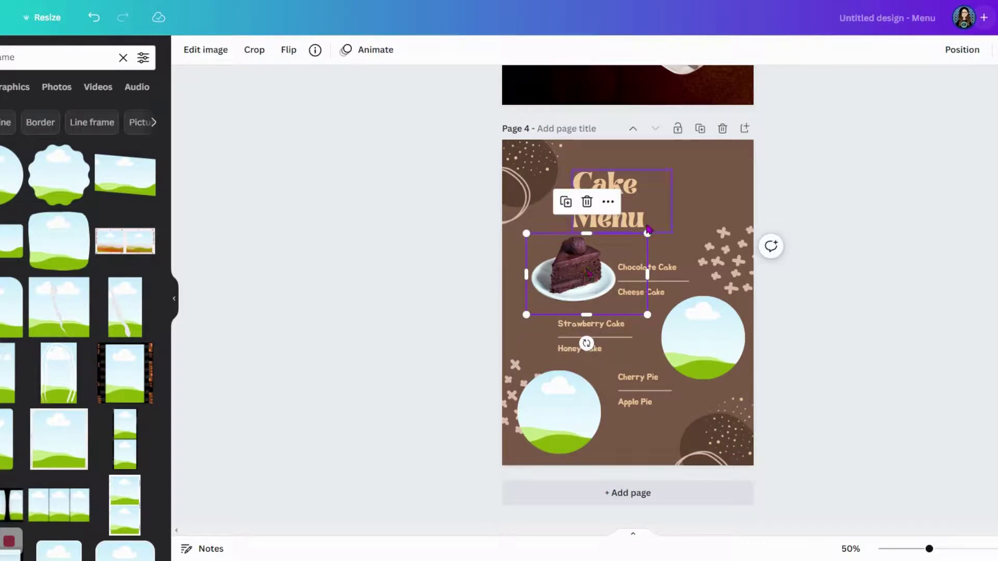
left_click(426, 261)
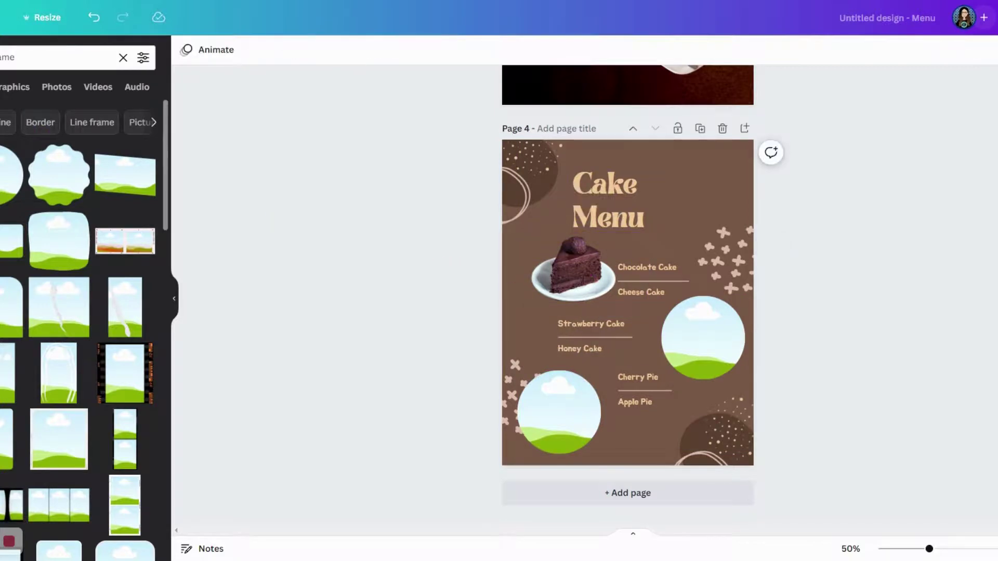
- Search the elements for "chocolate cake" again and show only the photo results
left_click(25, 57)
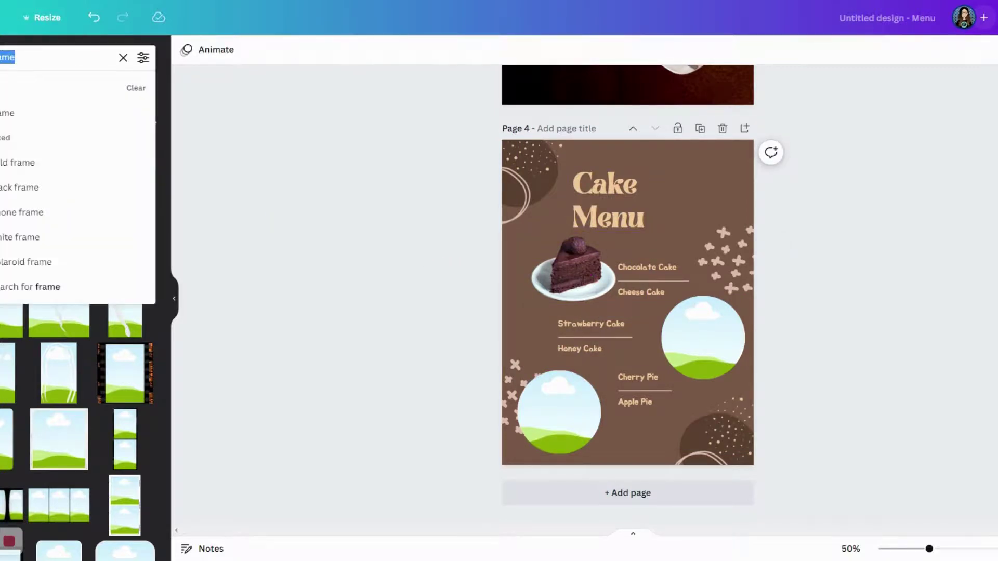
type("cake")
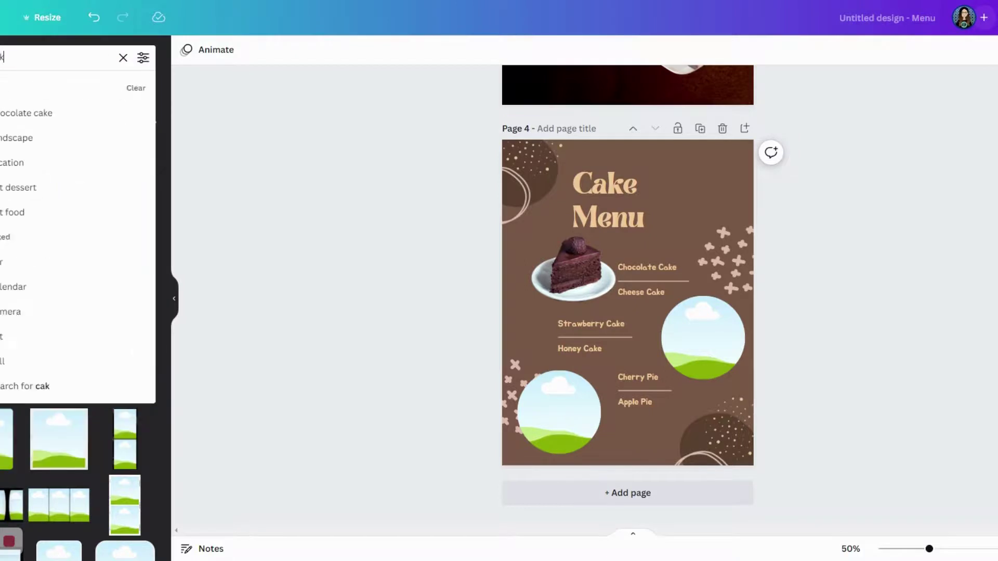
left_click(57, 112)
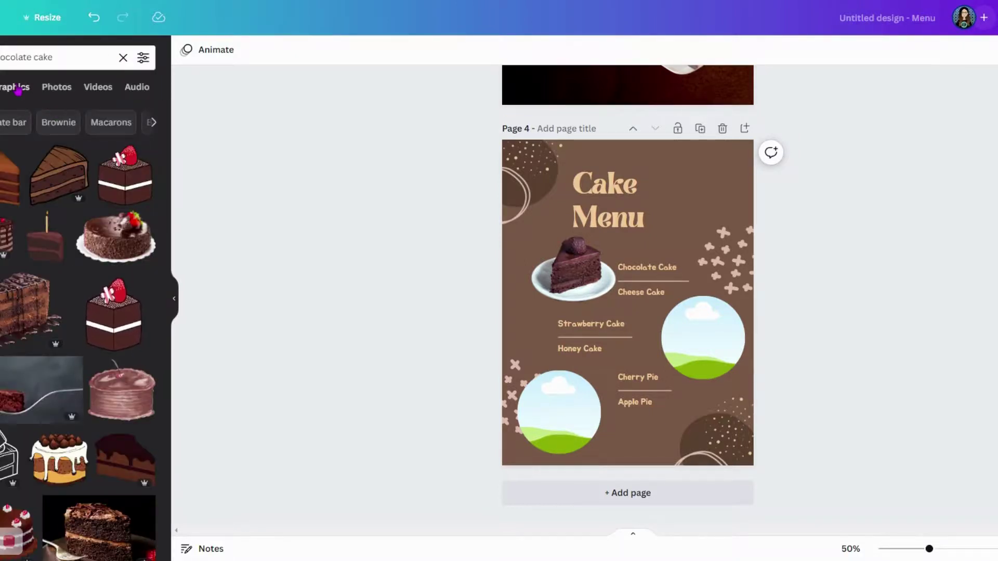
left_click(53, 88)
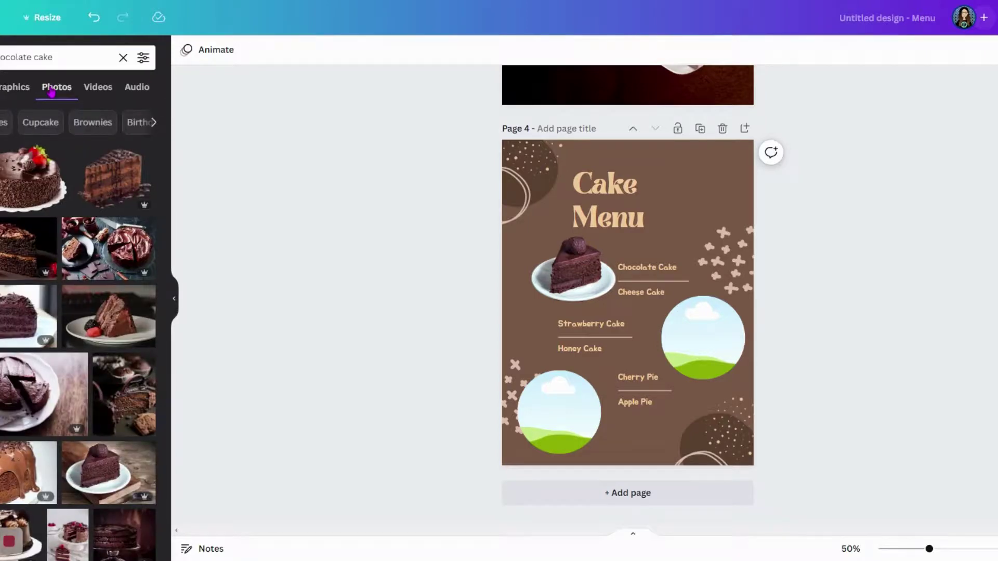
- Fill the circular frame beside Strawberry Cake with the chocolate cake slice on a white plate and shift the photo so the slice is centred
scroll(78, 291, "down", 2)
left_click(117, 407)
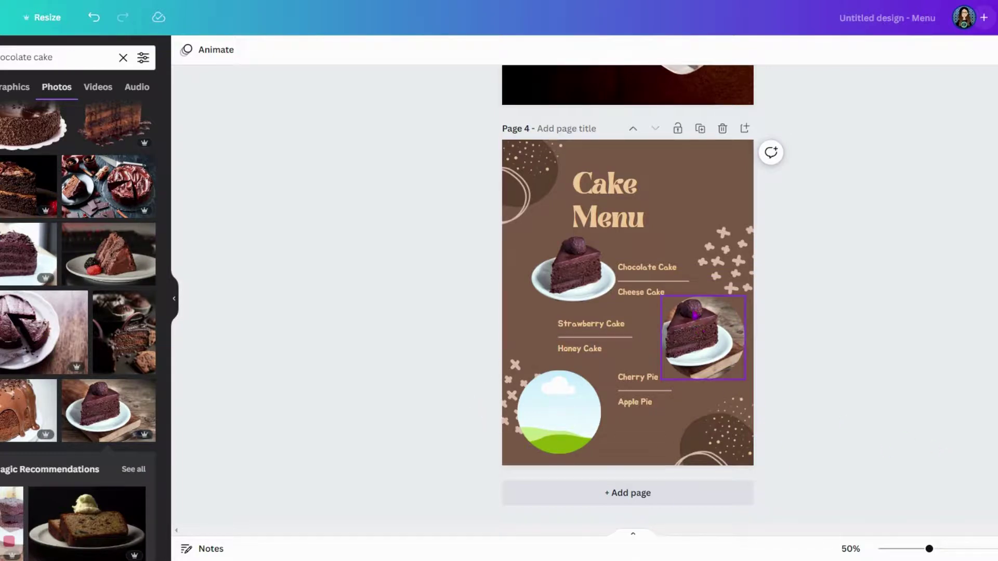
left_click(706, 335)
left_click(705, 336)
left_click_drag(707, 349, 717, 351)
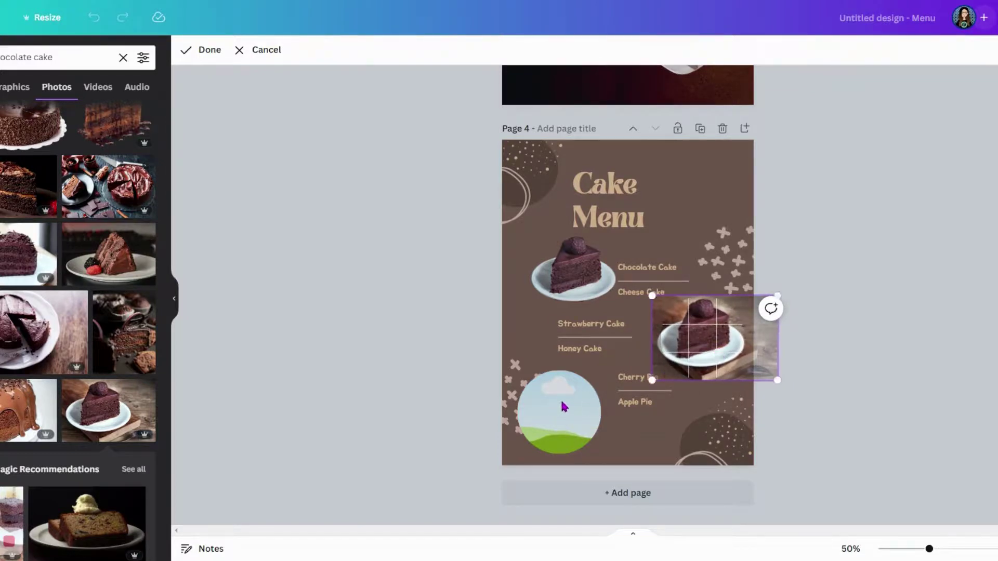
left_click(893, 362)
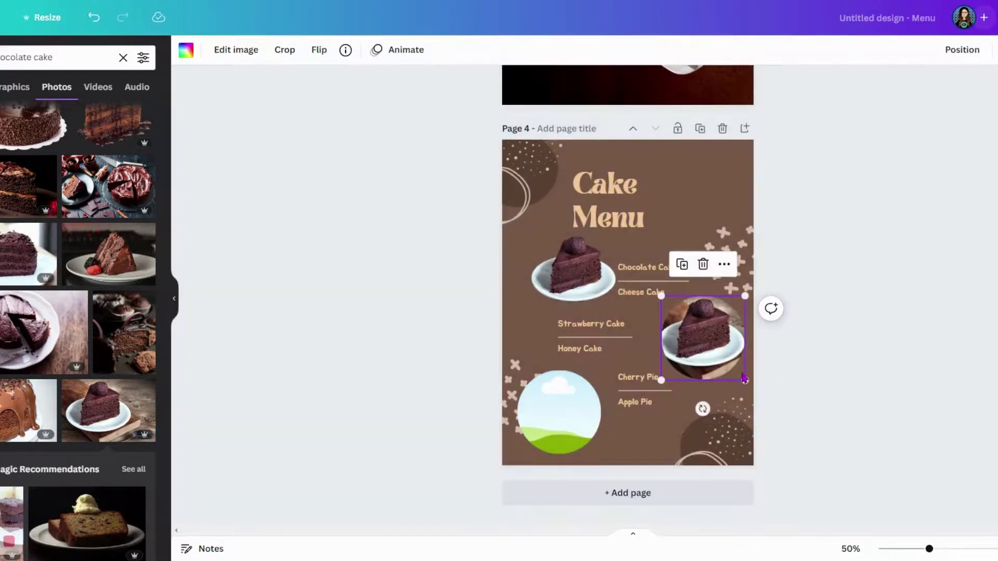
- Enlarge the cake slice photo slightly inside the frame beside Strawberry Cake and adjust its position within the circle
double_click(703, 345)
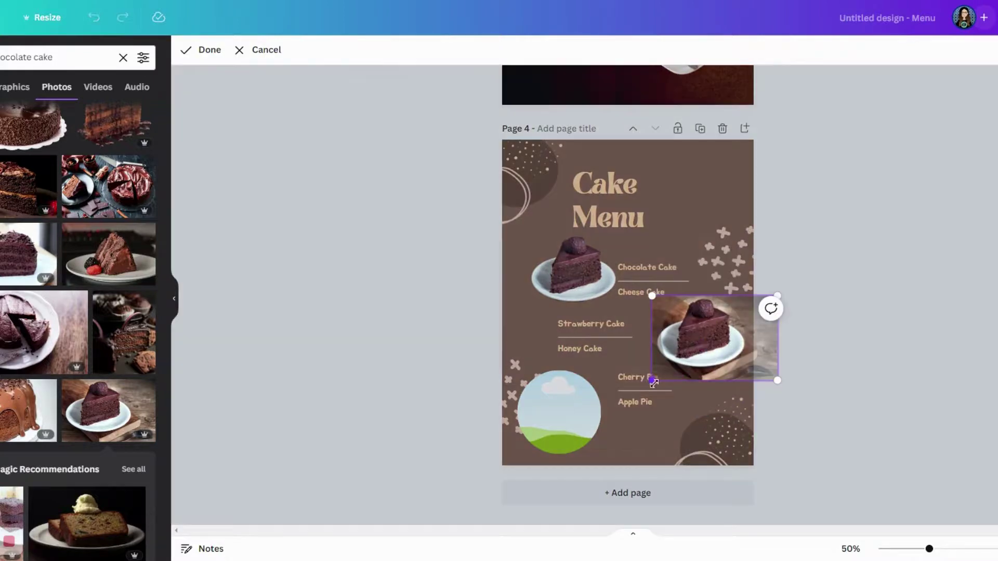
left_click_drag(659, 383, 645, 399)
left_click_drag(712, 353, 719, 353)
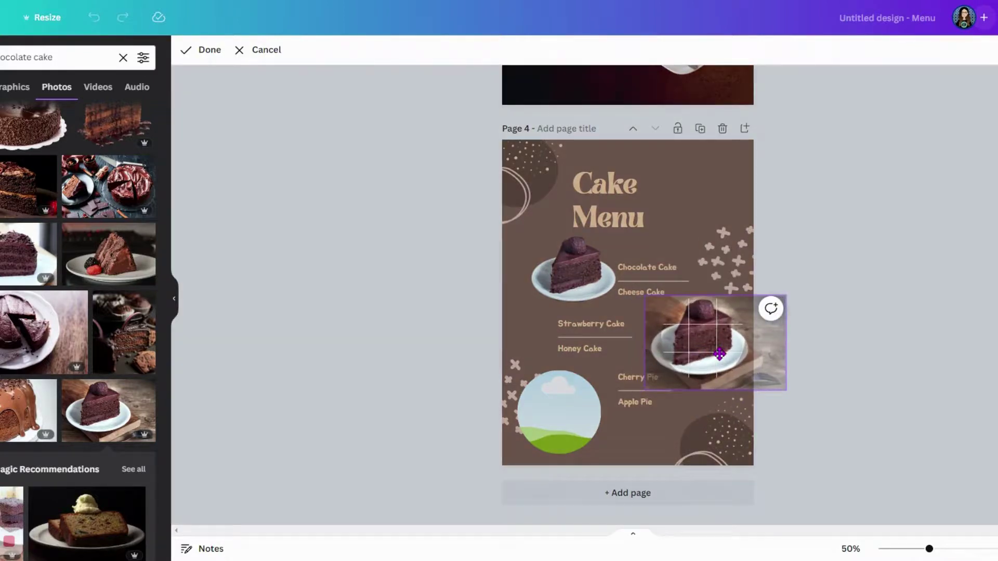
left_click(952, 389)
left_click(951, 390)
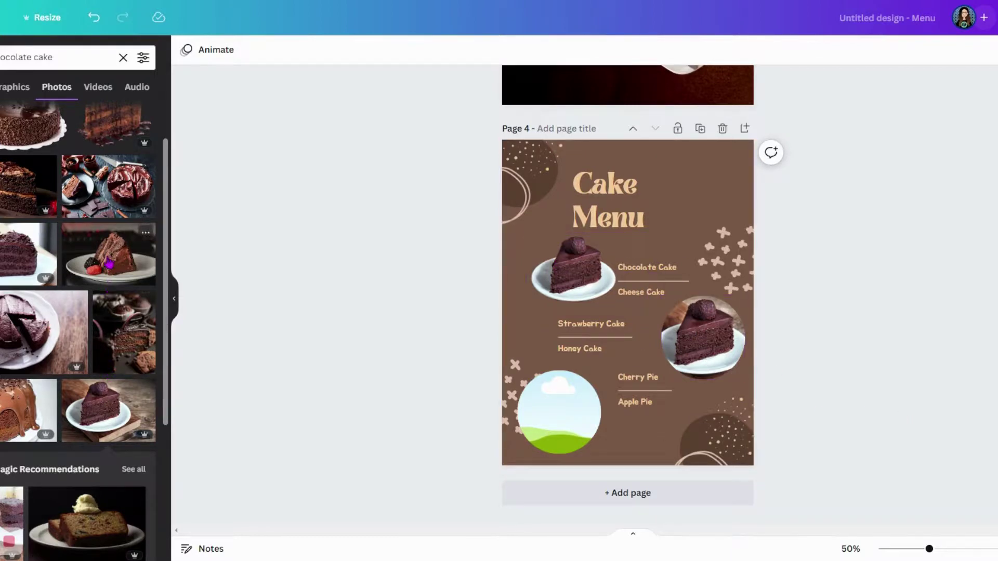
- Fill the circular frame beside Cherry Pie and Apple Pie with the photo of chocolate cake and berries on a dark background
left_click_drag(107, 259, 562, 416)
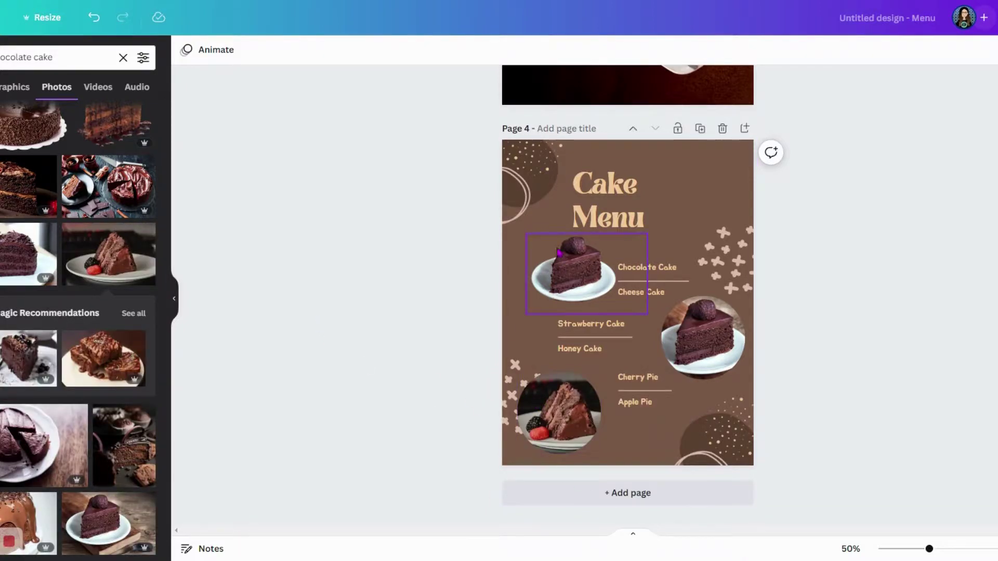
- Replace "Cake" in the page heading with "Dessert" on its own line above "Menu" and widen the text box to fit
left_click(626, 183)
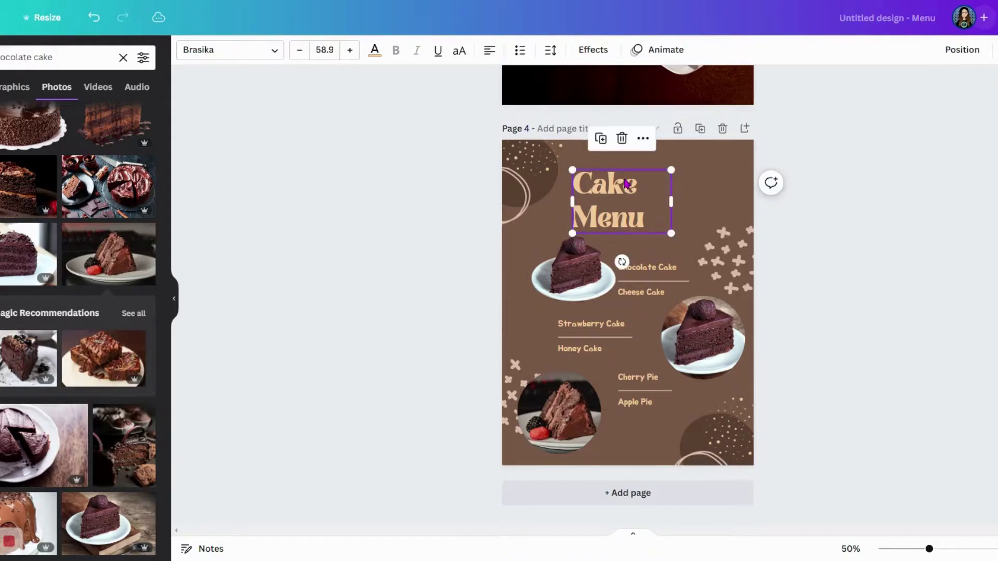
double_click(625, 181)
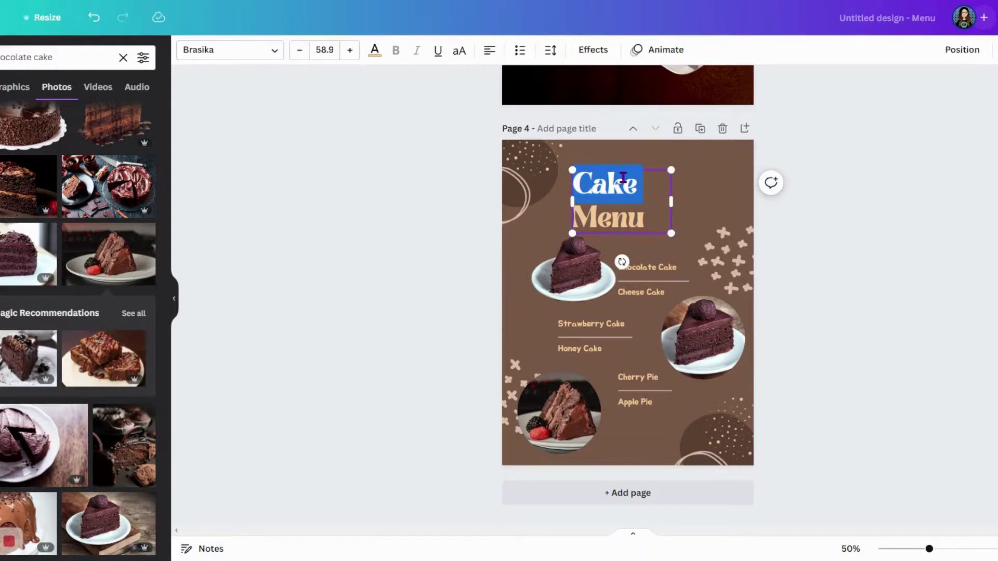
key("BackSpace")
type("Dess")
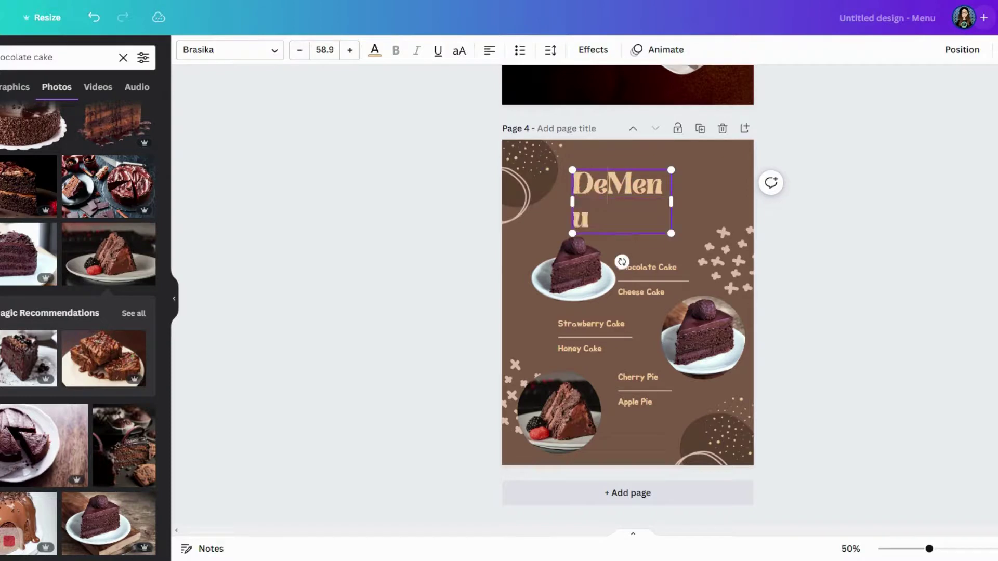
type("ert")
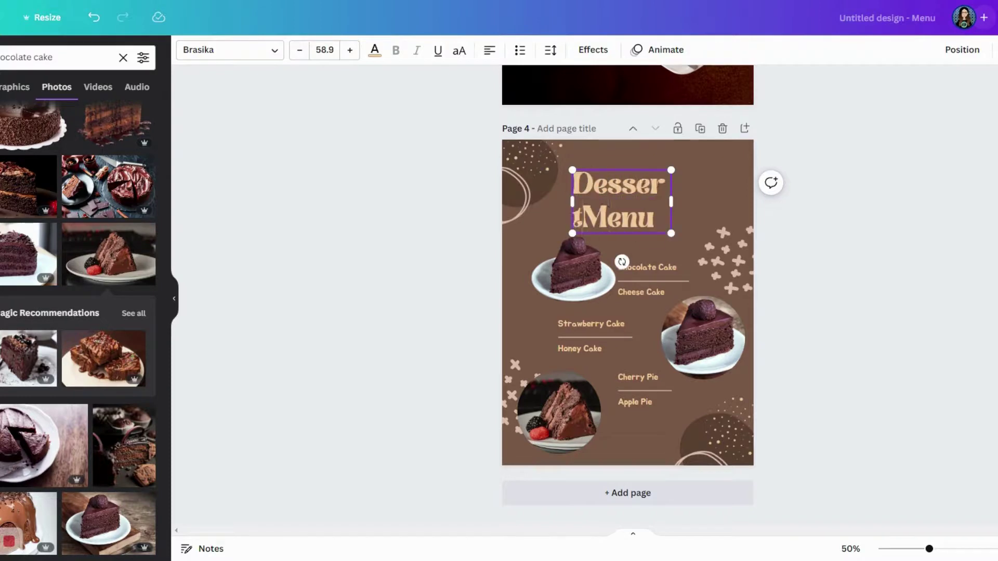
key("Return")
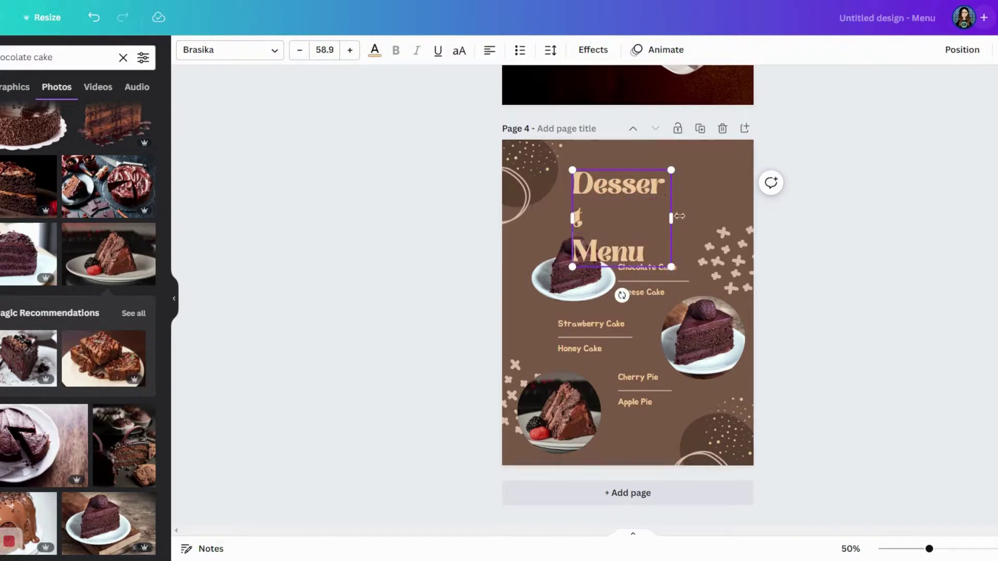
left_click_drag(679, 216, 725, 218)
left_click(910, 298)
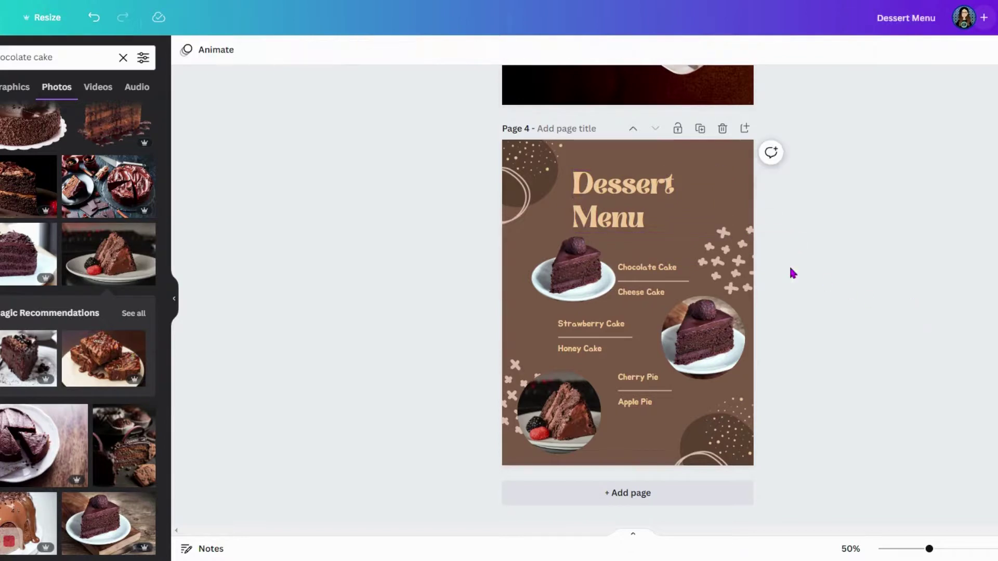
- Try light blue, red and taupe from the photo colors as the page background, ending with the reddish brown
left_click(747, 156)
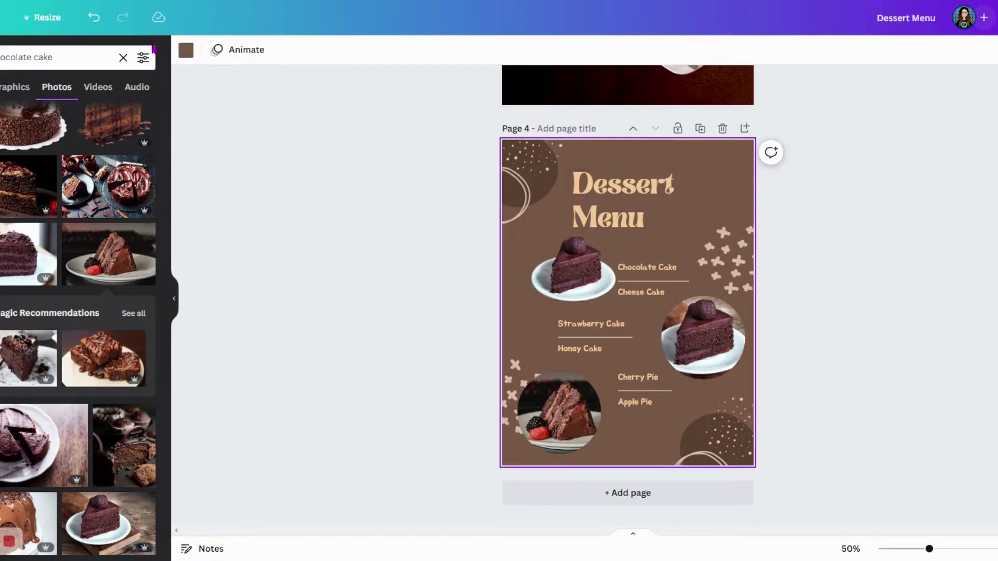
left_click(186, 50)
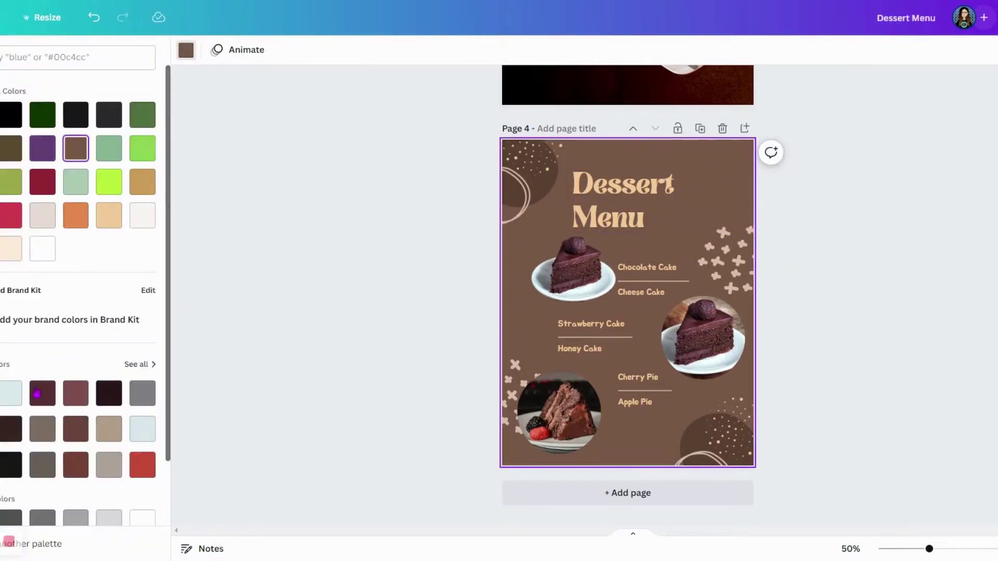
left_click(13, 394)
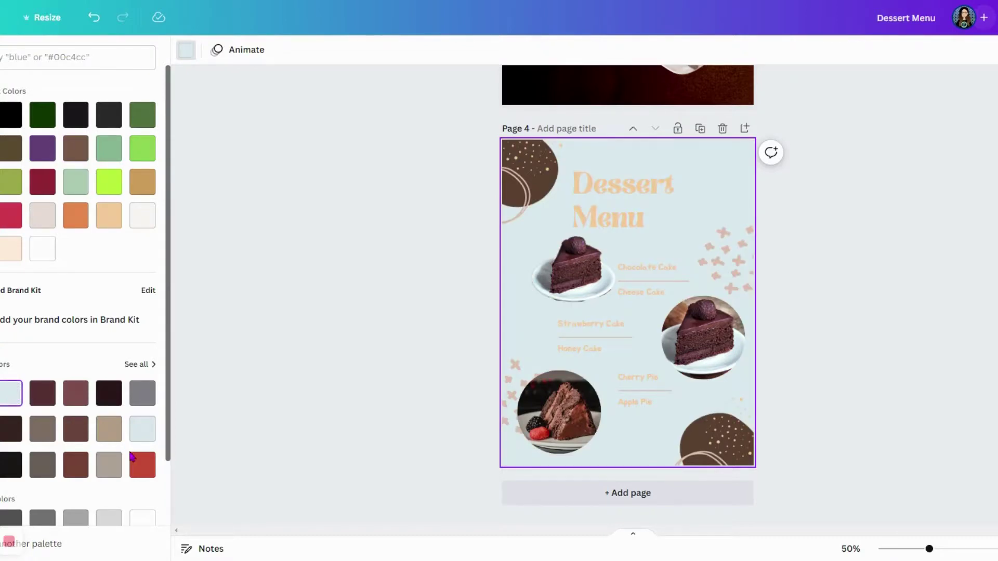
left_click(140, 465)
left_click(144, 429)
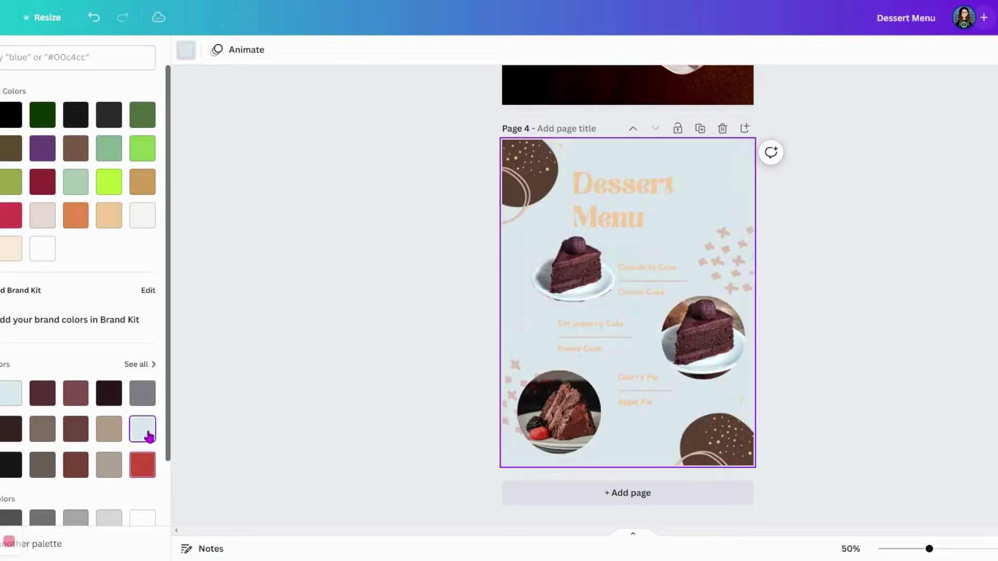
left_click(119, 430)
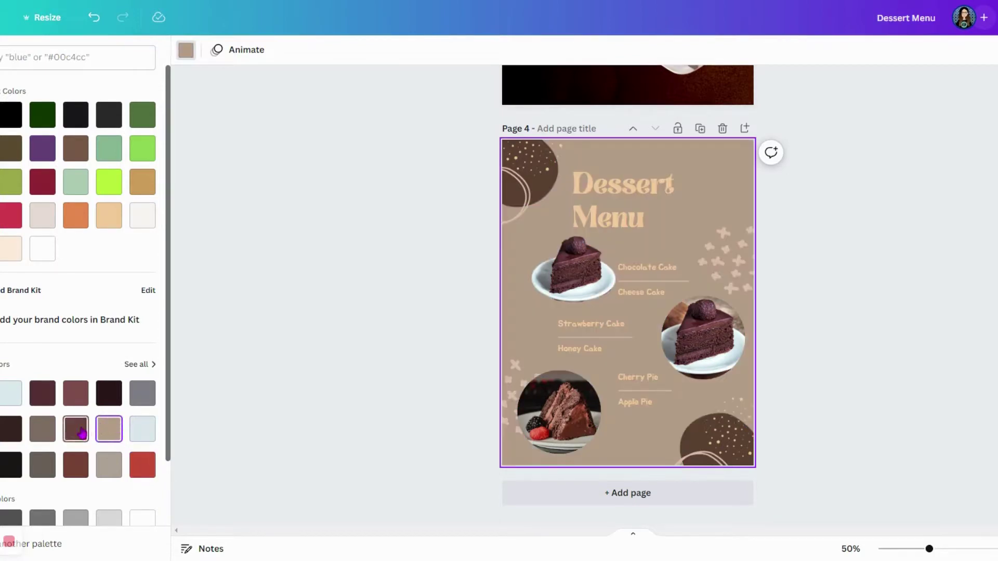
left_click(77, 429)
left_click(323, 326)
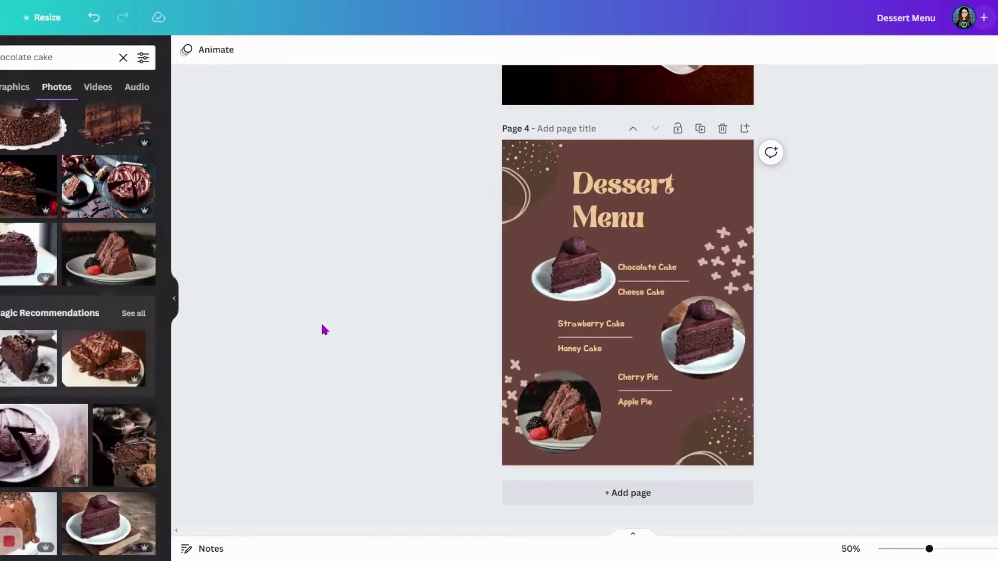
- Try the dark chocolate cake photo with cupcakes as the full-page background
left_click_drag(130, 428, 627, 302)
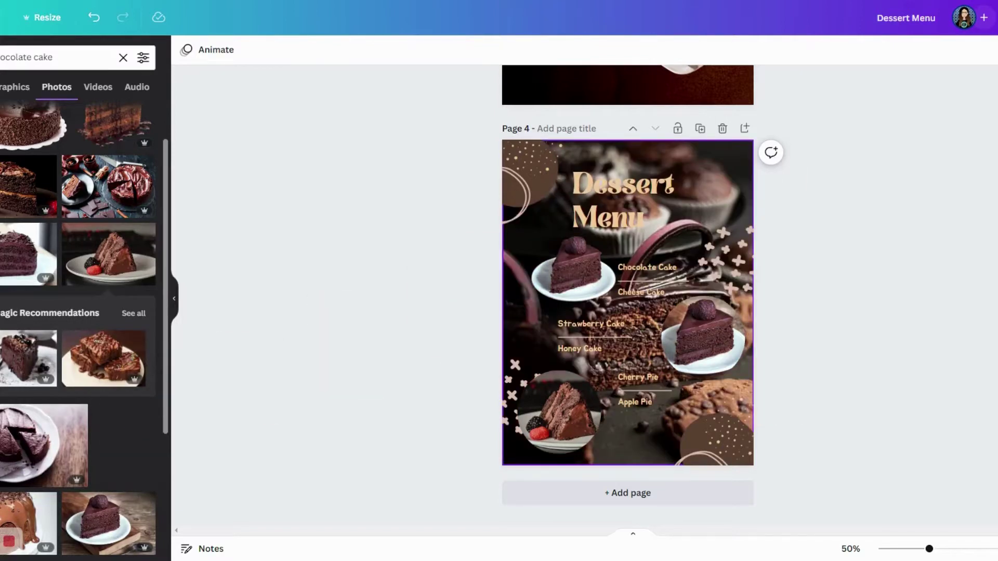
left_click_drag(627, 302, 141, 426)
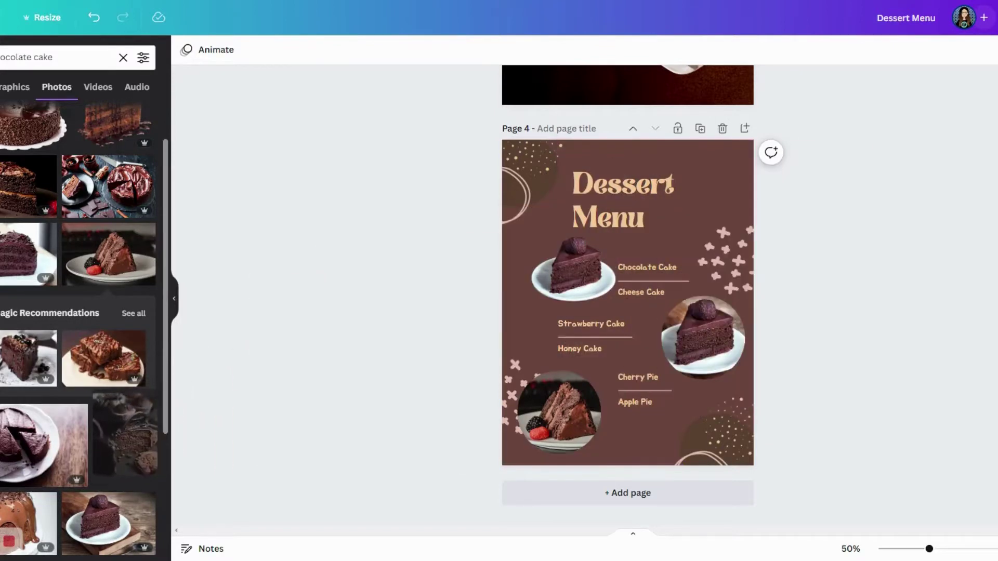
scroll(78, 364, "down", 4)
- Search the photos for "wood" and try the dark wood planks, followed by the white wood planks, as the page background
left_click(73, 56)
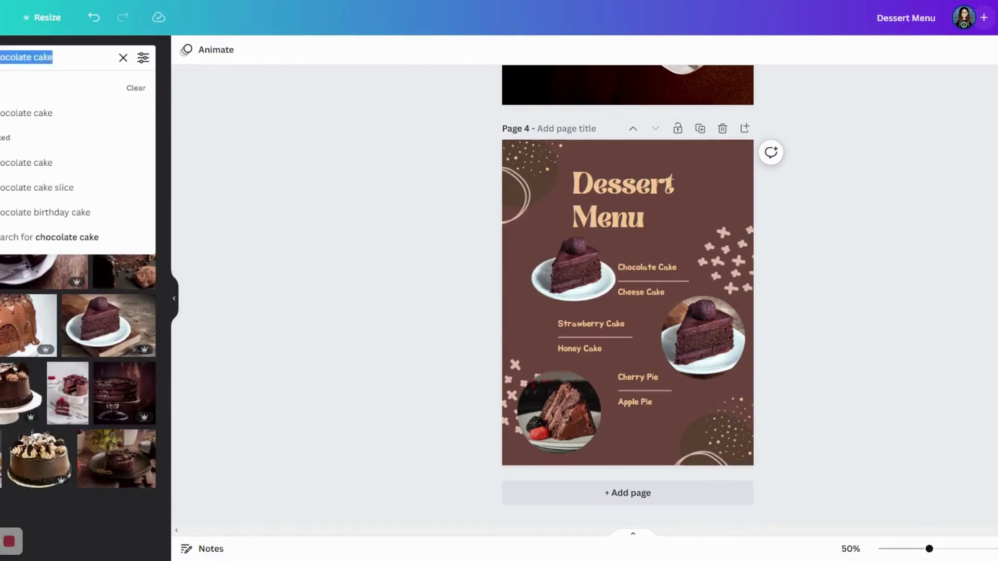
key("BackSpace")
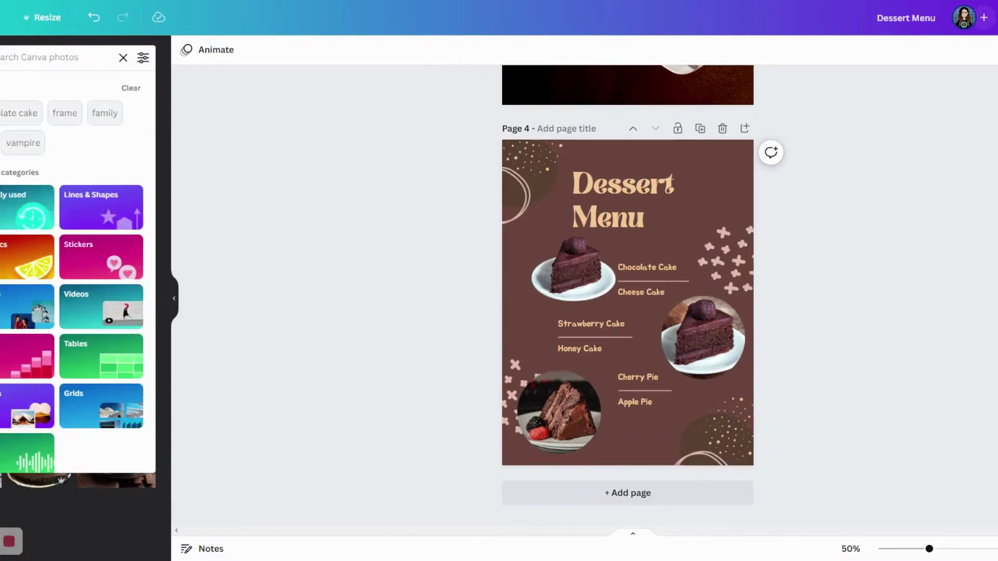
type("wood")
key("Return")
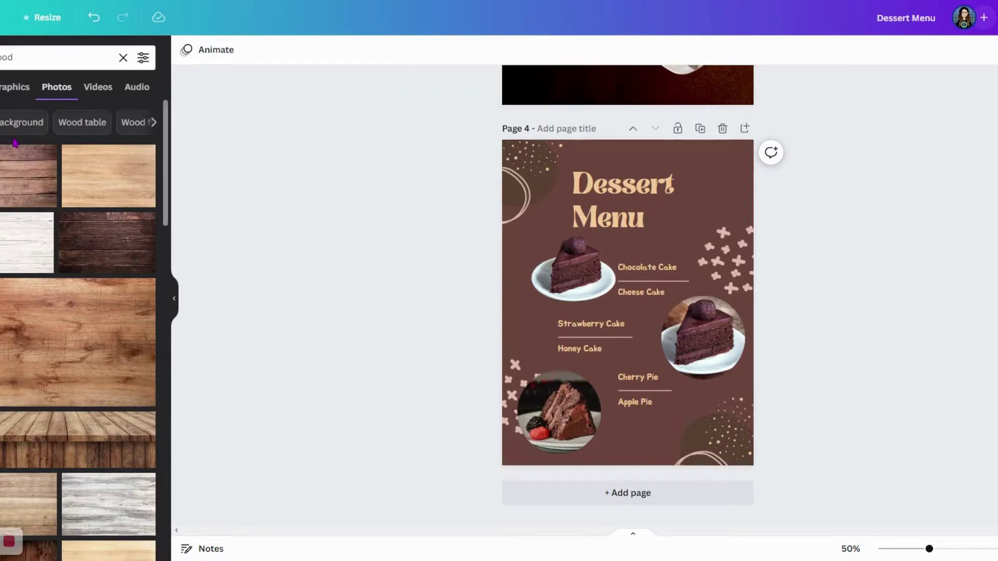
left_click(120, 238)
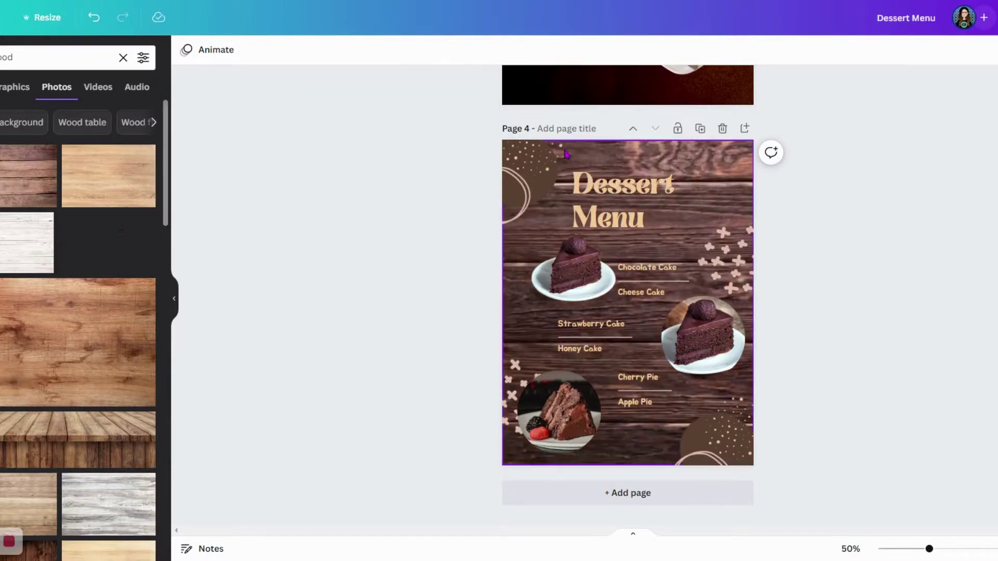
left_click(13, 237)
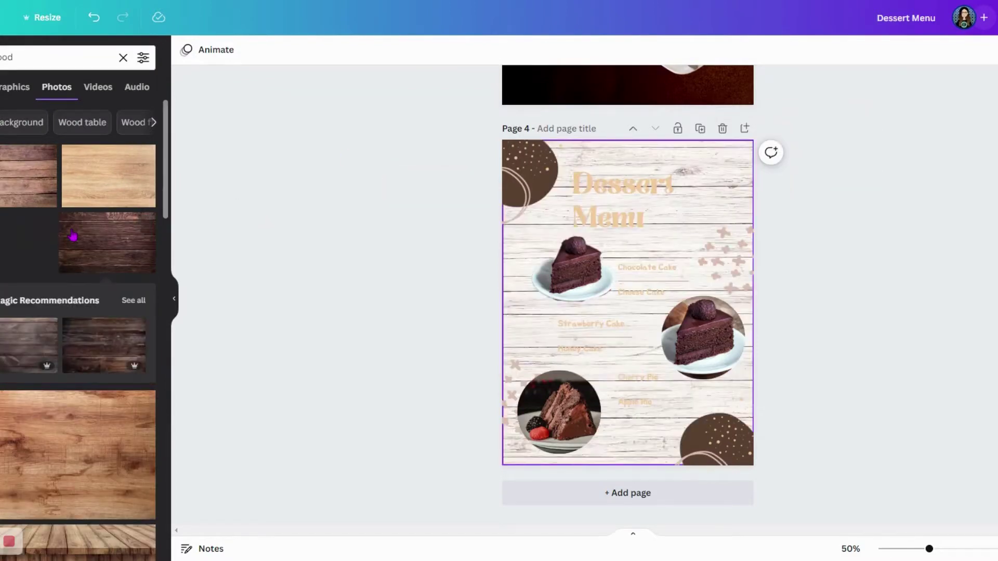
- Search the photos for "chalkboard" and set the dark grey chalkboard as the Dessert Menu page background
left_click(83, 57)
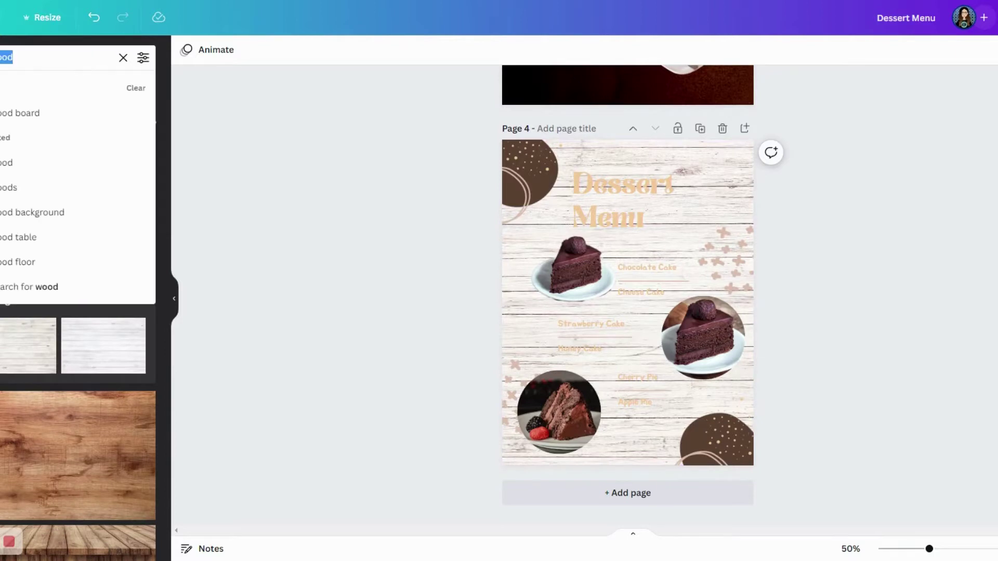
type("chalkboar")
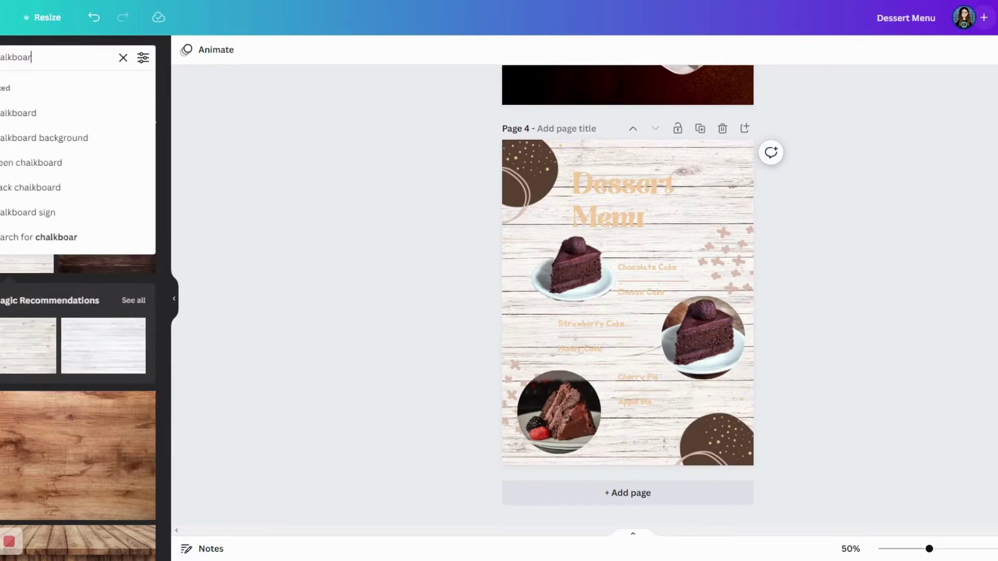
type("d")
key("Return")
left_click(18, 186)
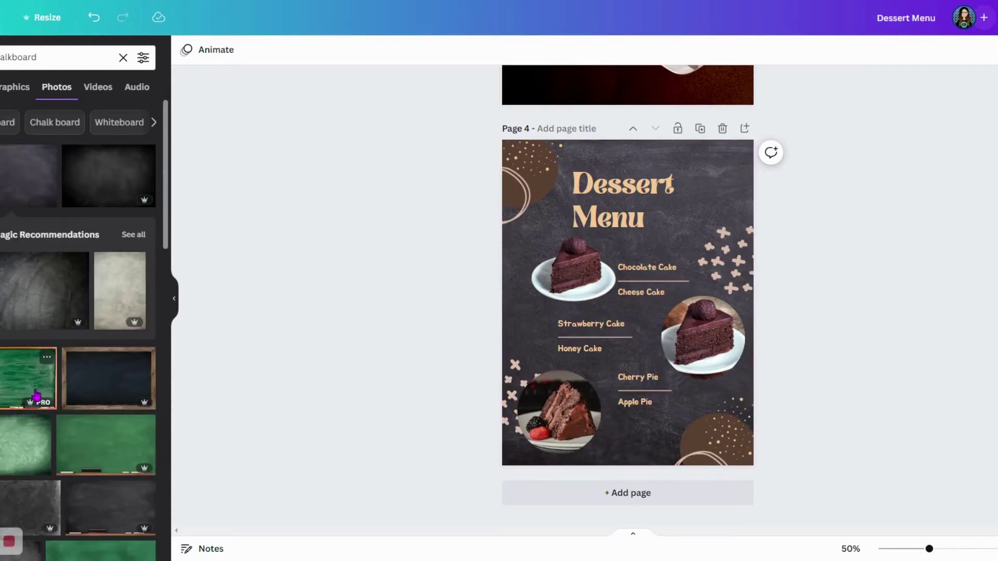
- Try a green chalkboard photo as the page background and undo it
left_click(25, 438)
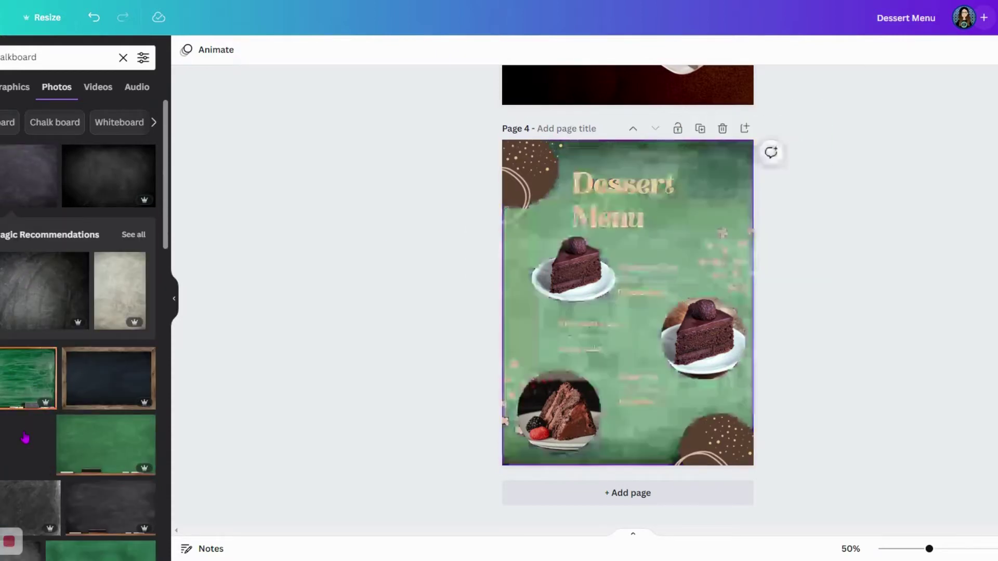
key("ctrl+z")
scroll(57, 338, "down", 3)
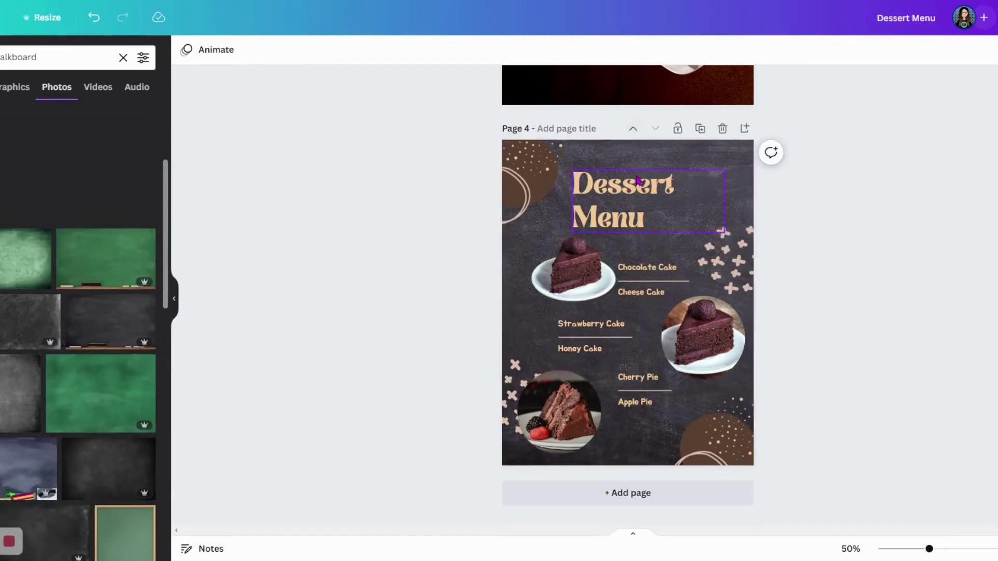
- Change the font of the "Dessert Menu" heading to Arapey
scroll(665, 311, "up", 5)
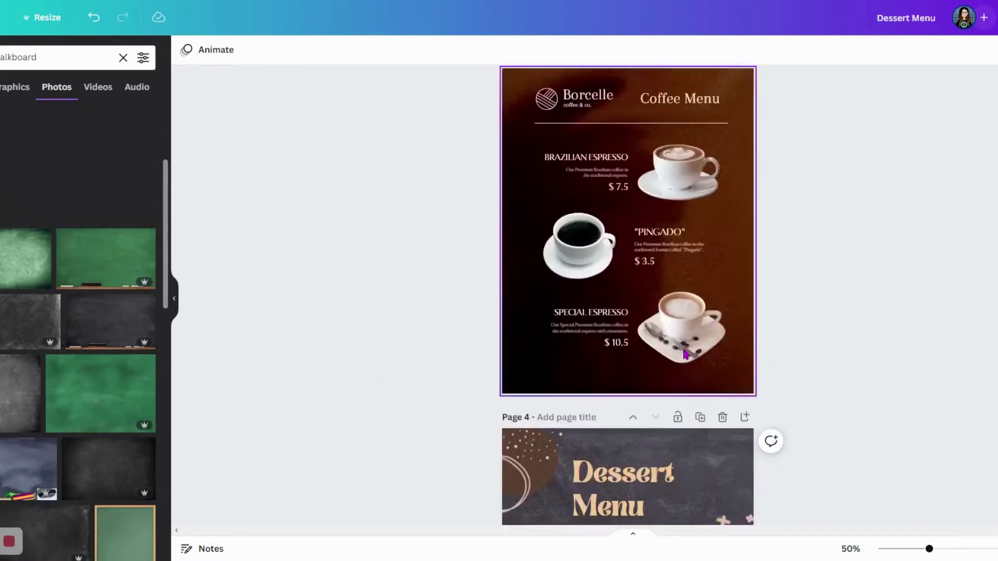
scroll(683, 354, "down", 5)
scroll(684, 353, "up", 5)
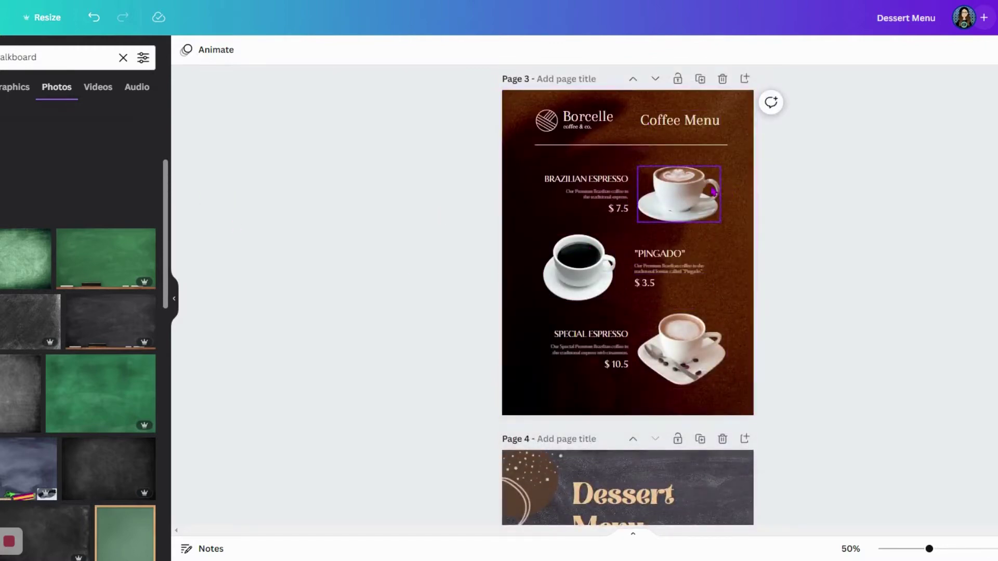
scroll(784, 285, "down", 4)
left_click(621, 260)
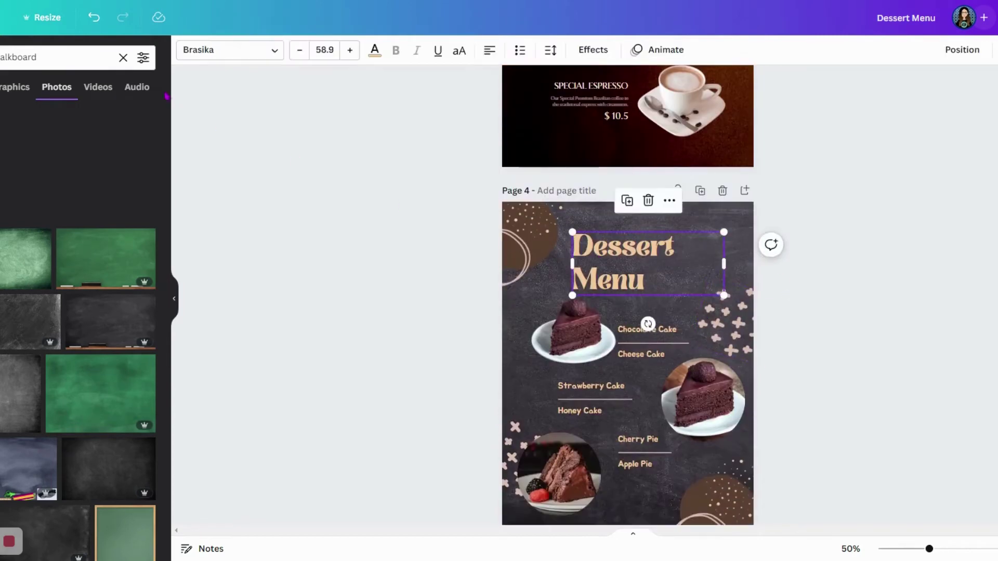
left_click(259, 50)
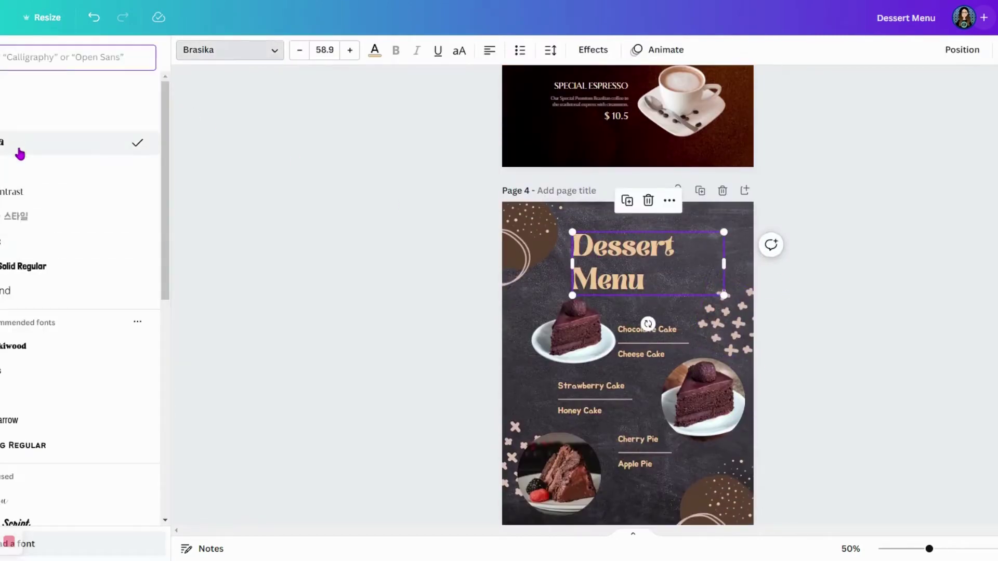
left_click(9, 117)
left_click(239, 203)
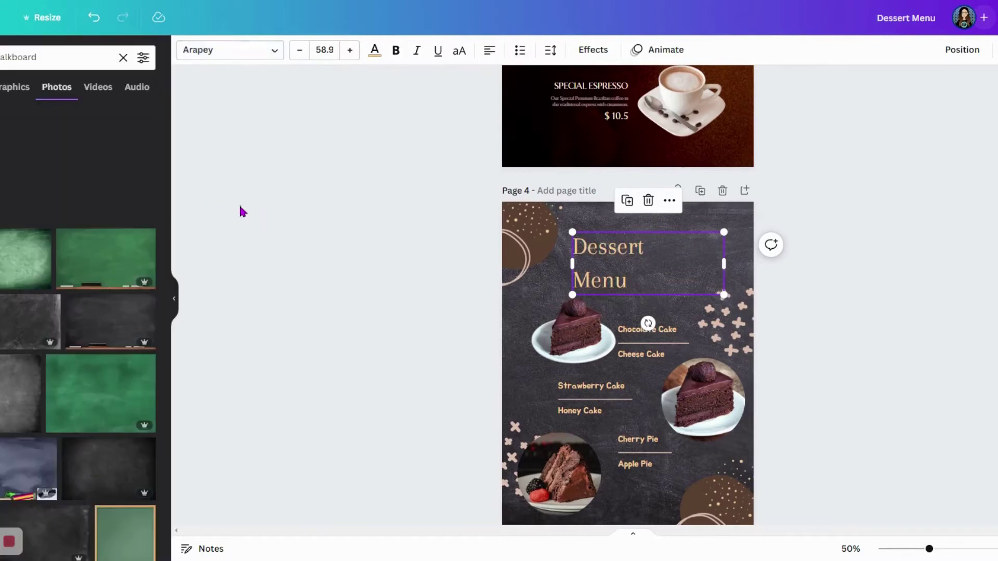
scroll(269, 252, "down", 2)
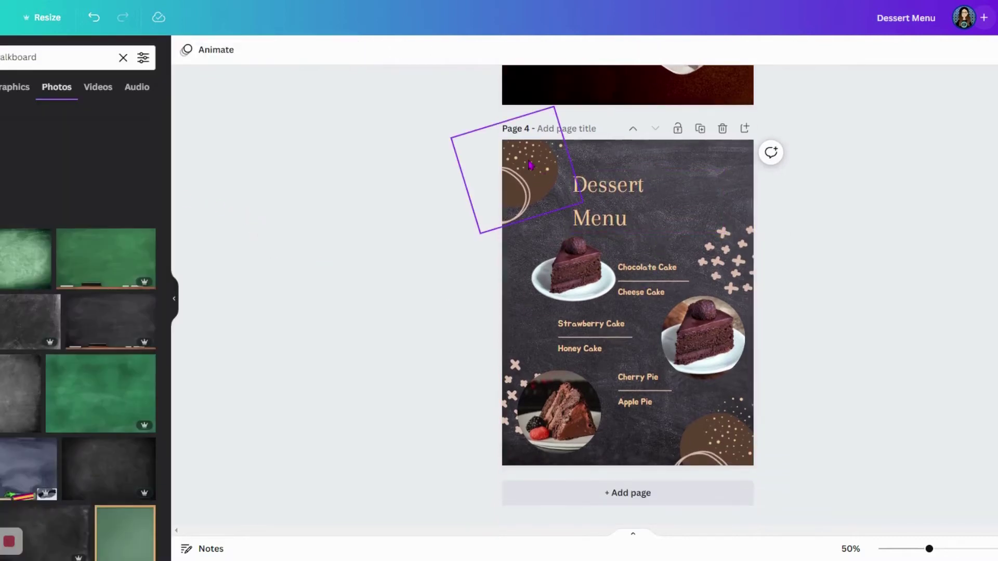
left_click(530, 165)
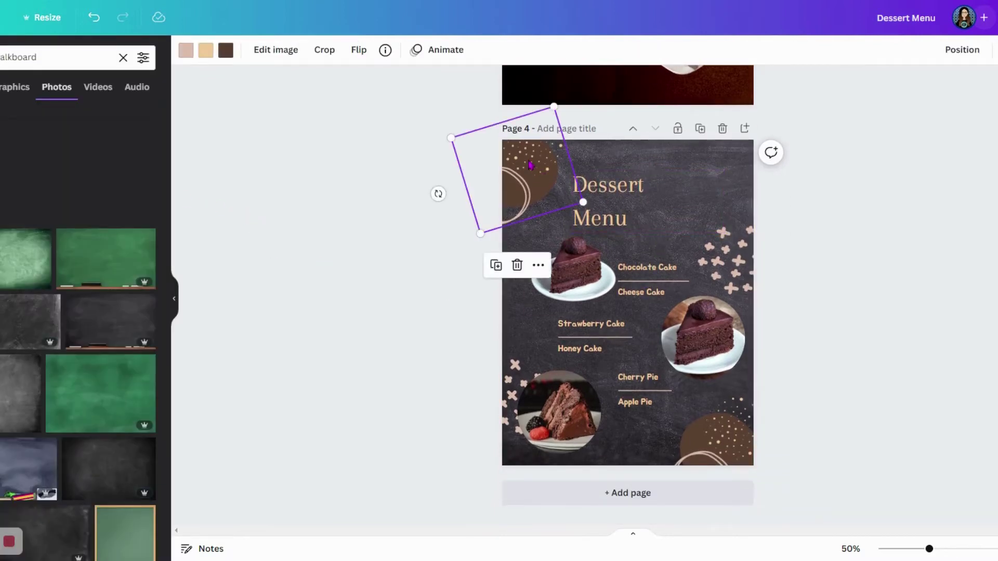
right_click(529, 161)
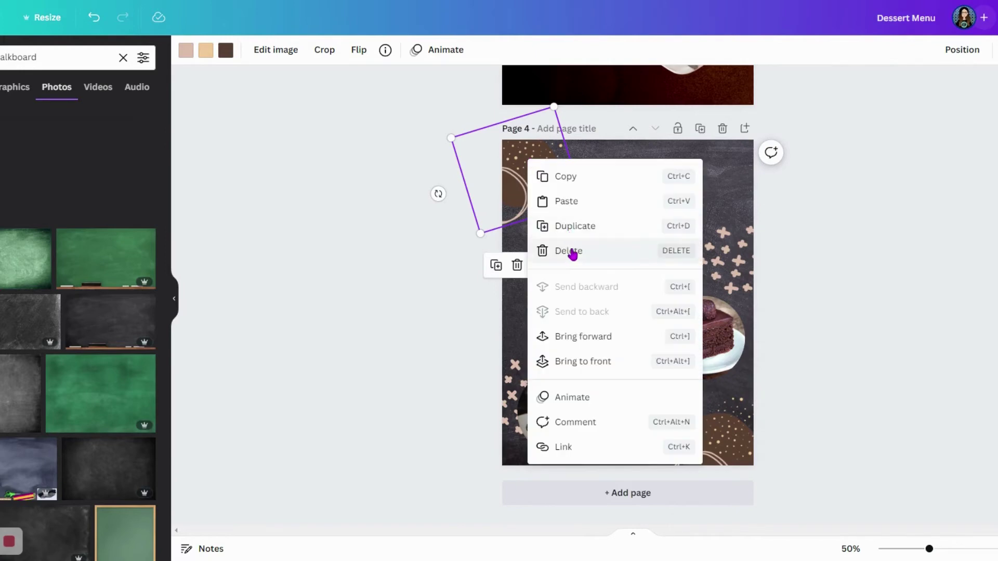
left_click(369, 229)
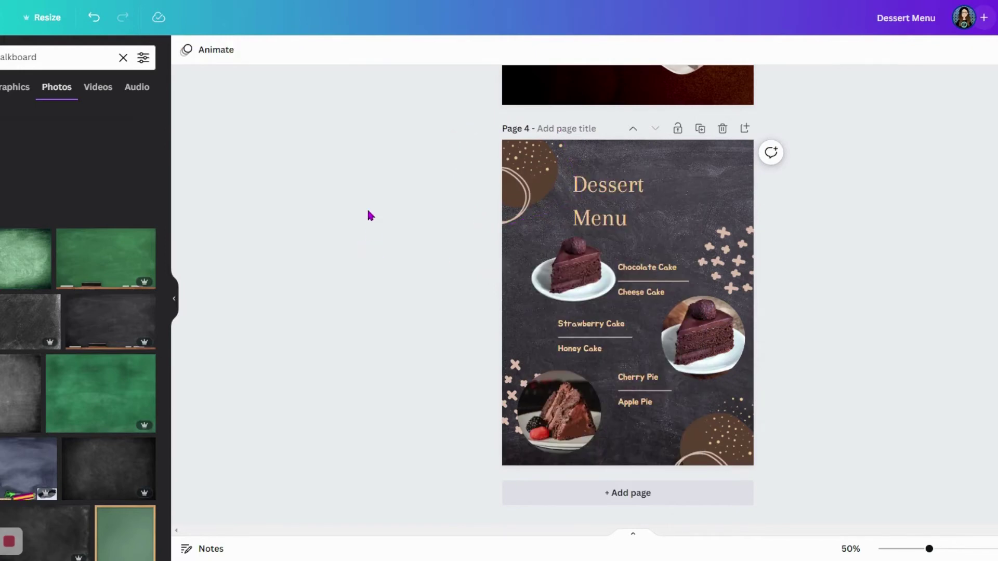